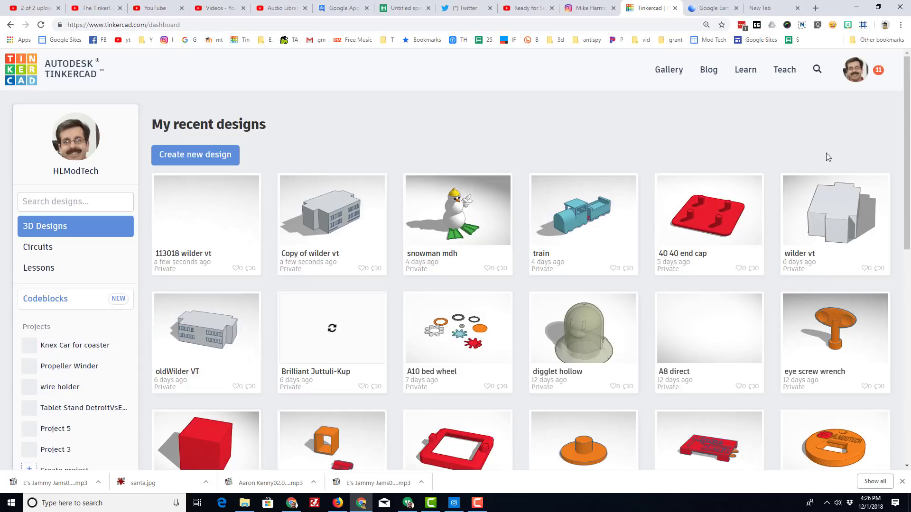
Duplicate the wilder vt design and open 'Copy of wilder vt' in the editor
mouse_move(879, 188)
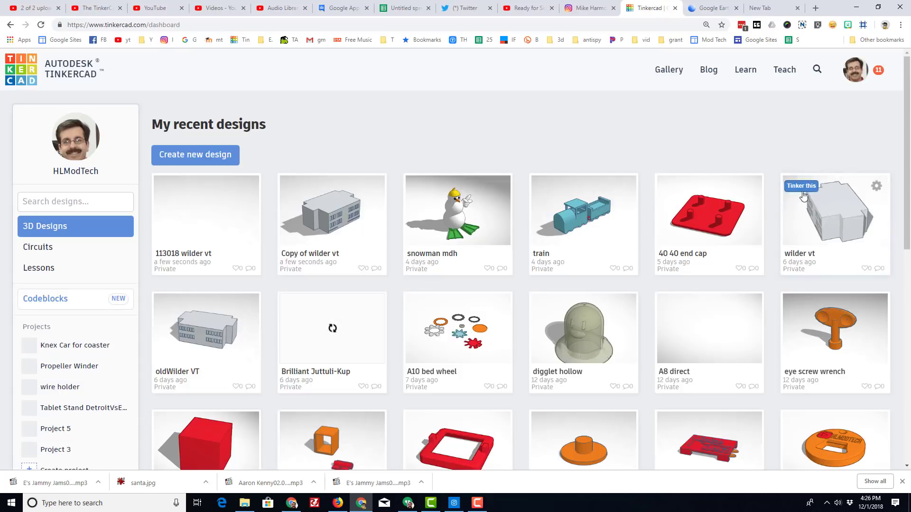
click(877, 188)
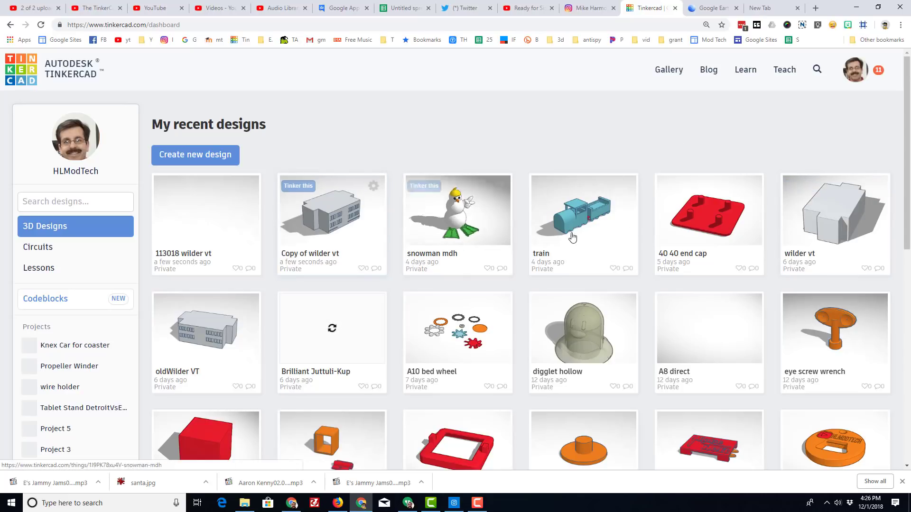
click(295, 186)
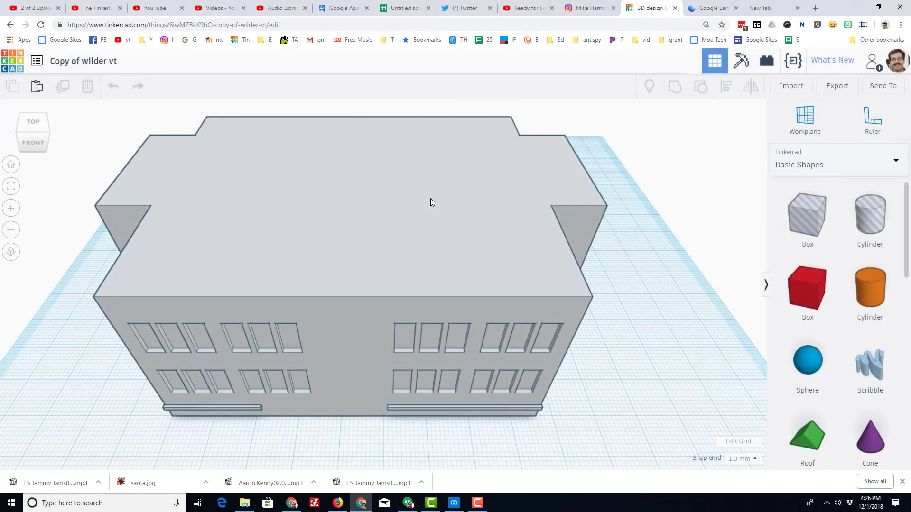
Turn the building model to face its front, then switch to the Google Earth map of Wilder
right_drag(396, 279, 401, 251)
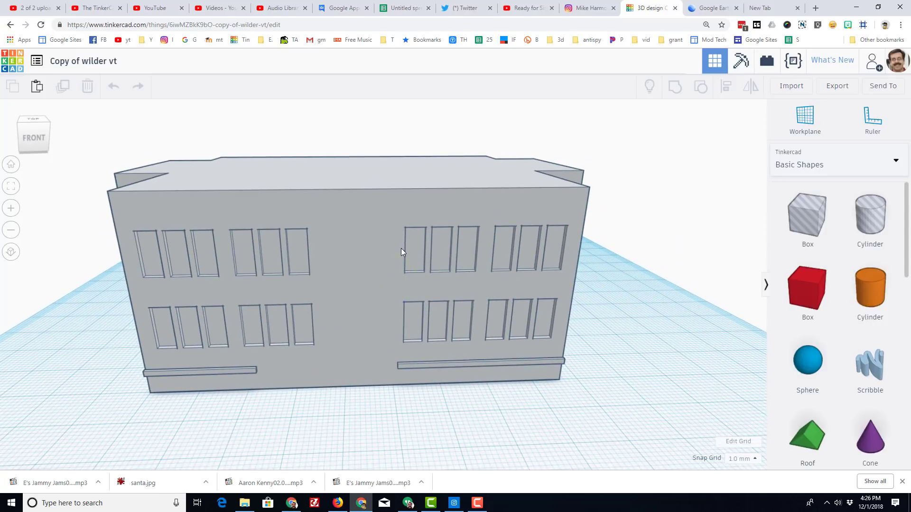
key(ctrl+Tab)
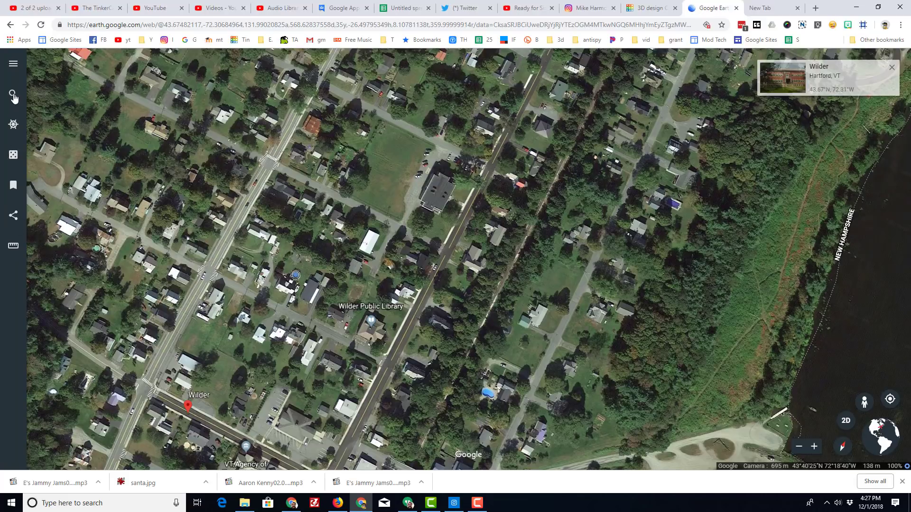
Enter Street View on Norwich Ave, framing the brick school's whole front entrance
click(861, 400)
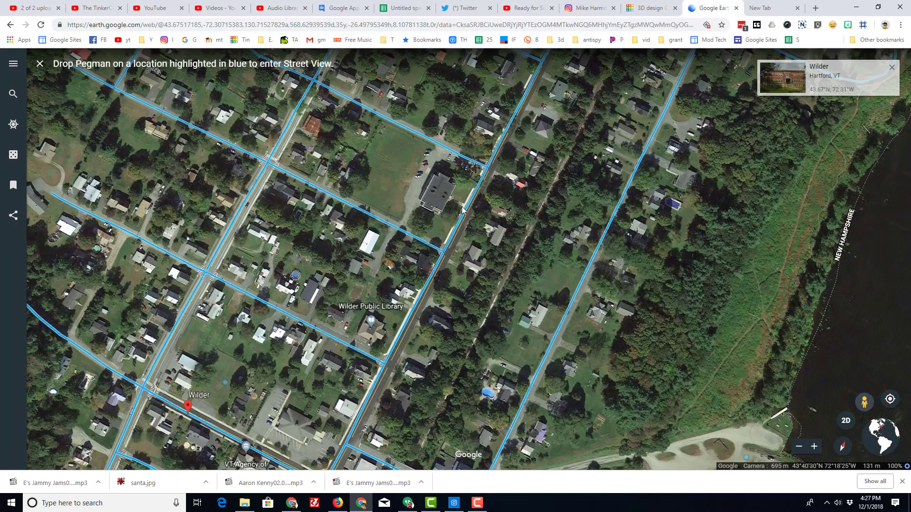
scroll(464, 213, up, 5)
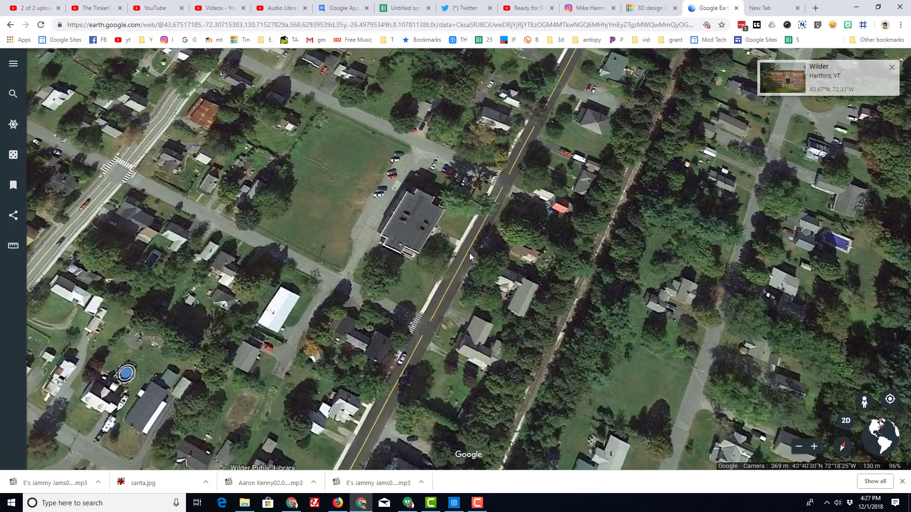
click(469, 254)
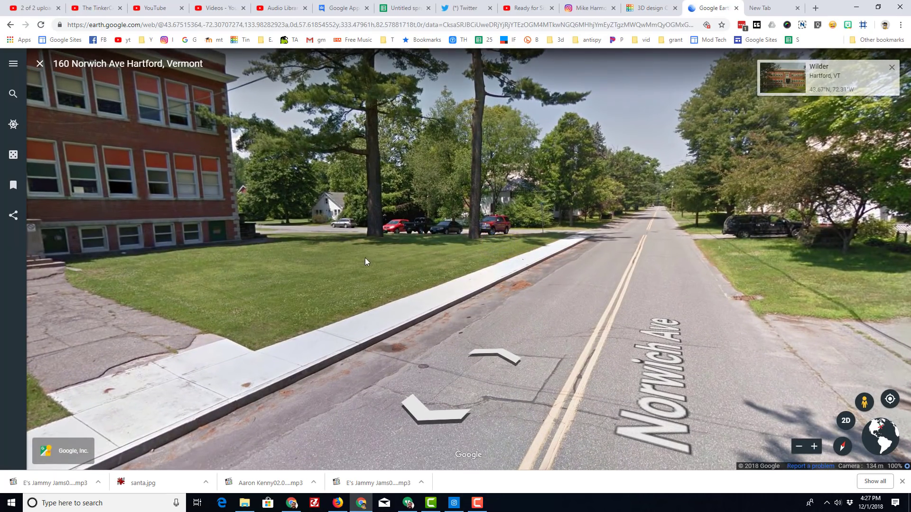
click(266, 286)
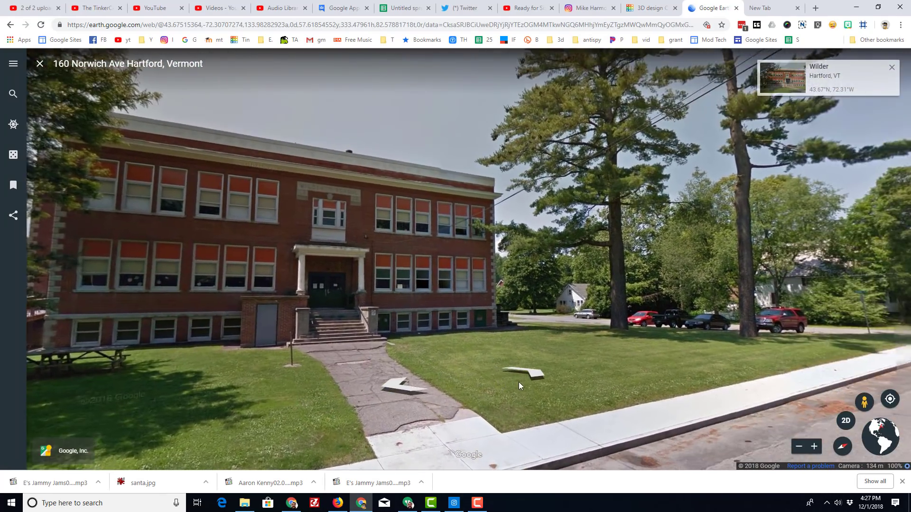
drag(519, 383, 557, 351)
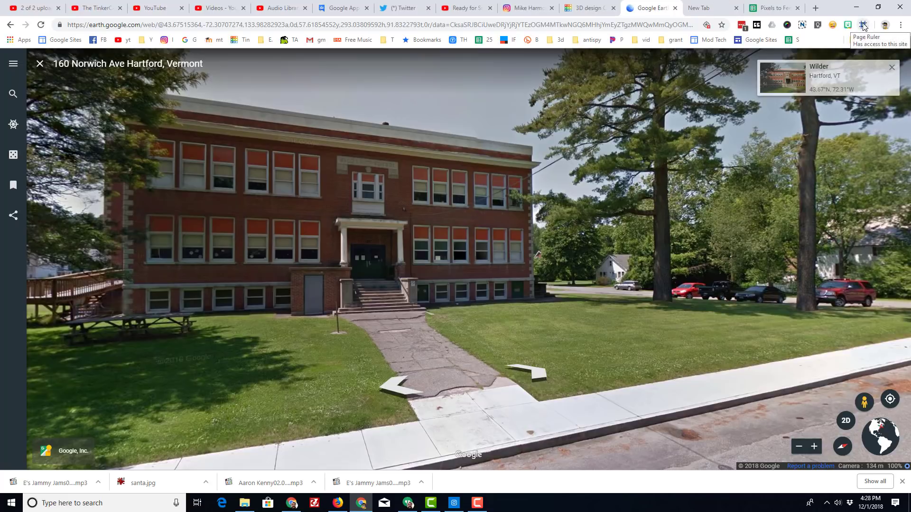
Measure the entrance steps with the pixel ruler as 160 by 63 px, then open Pixels to Feet
click(863, 26)
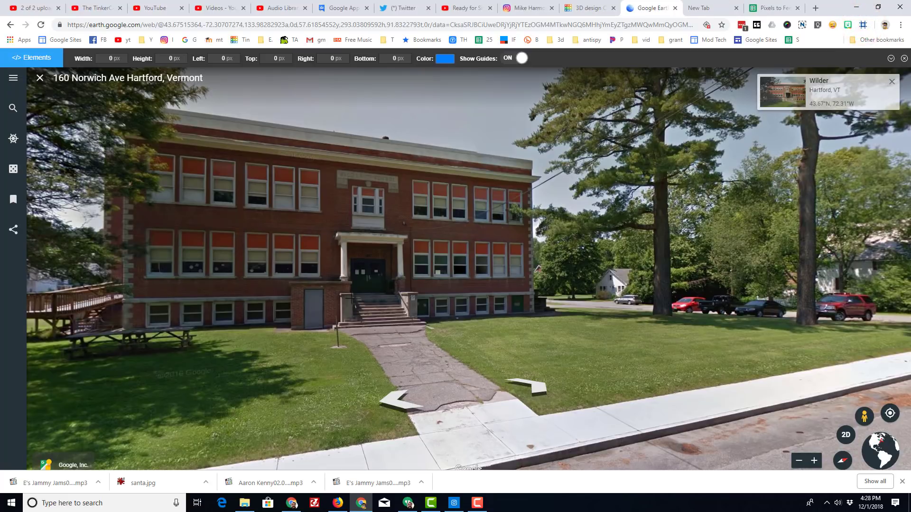
drag(341, 294, 417, 325)
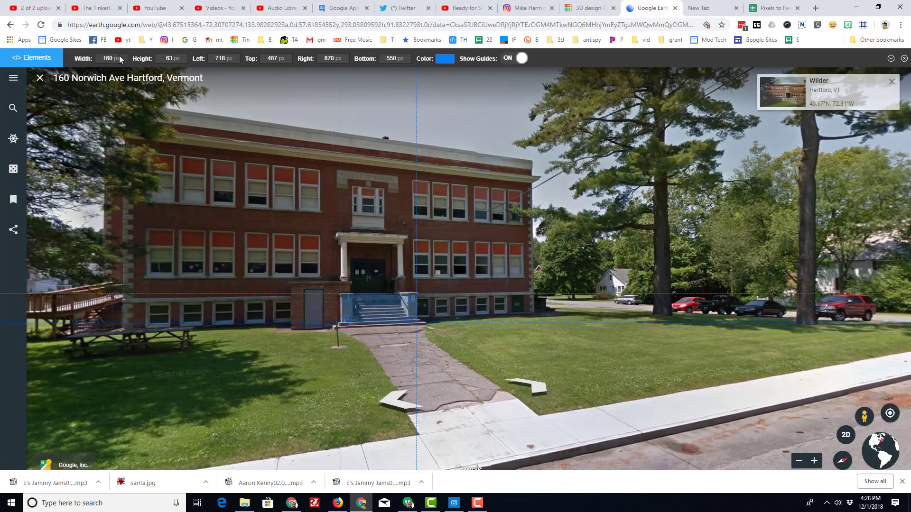
click(771, 8)
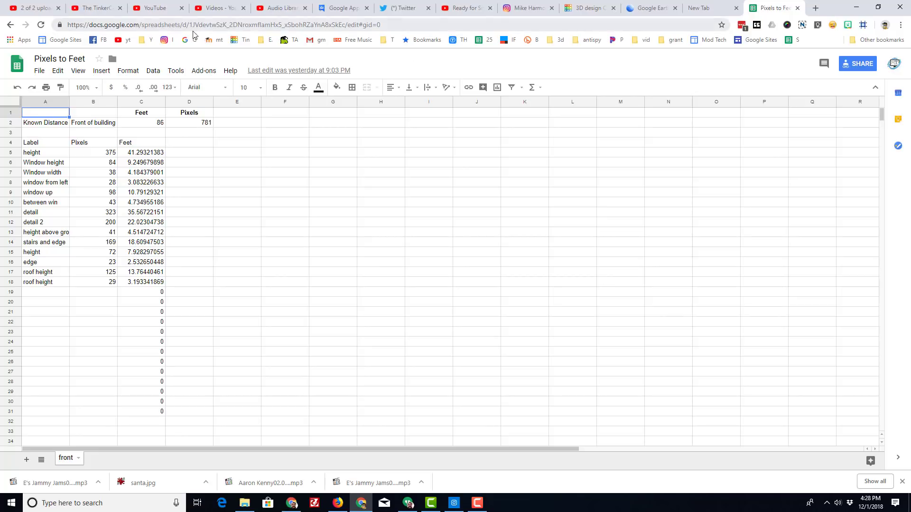
Return to the Copy of wilder vt building model after reviewing the Pixels and Feet columns
click(581, 8)
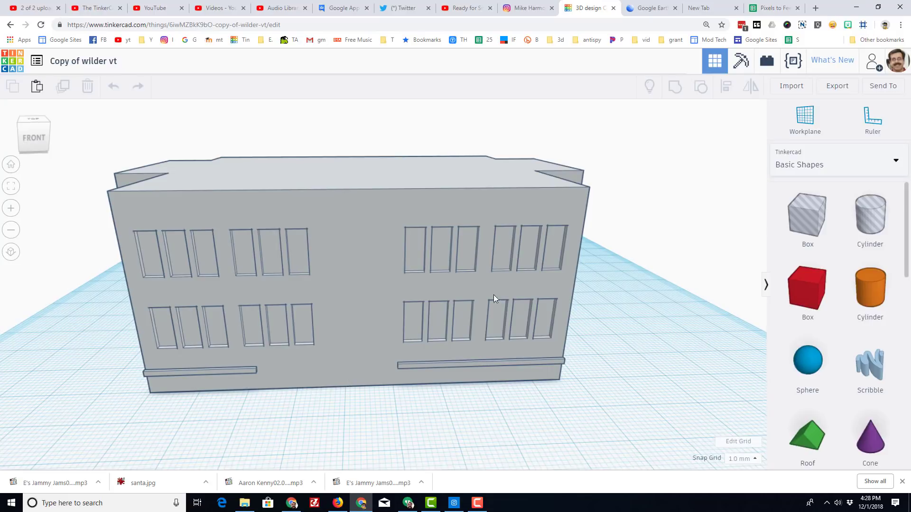
Recheck the measured street view, then place a 20×20×20 red box in front of the building
click(645, 2)
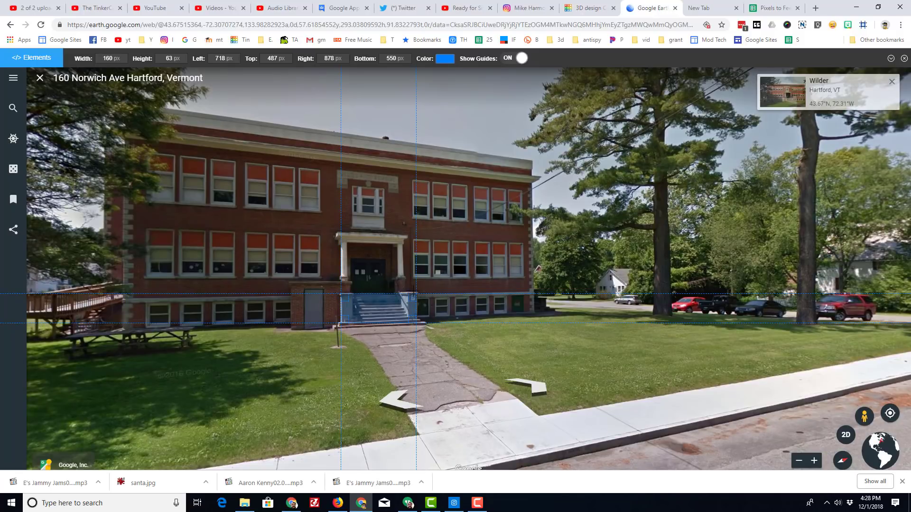
click(588, 6)
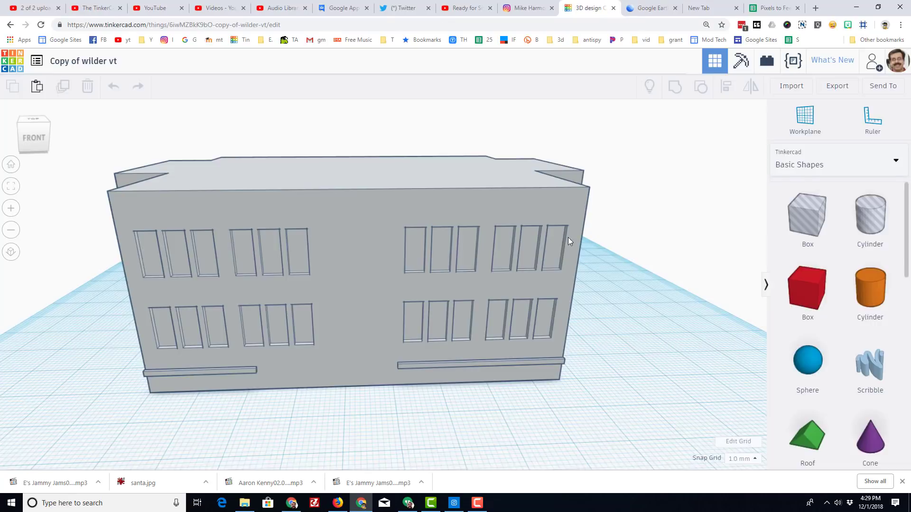
drag(806, 288, 334, 403)
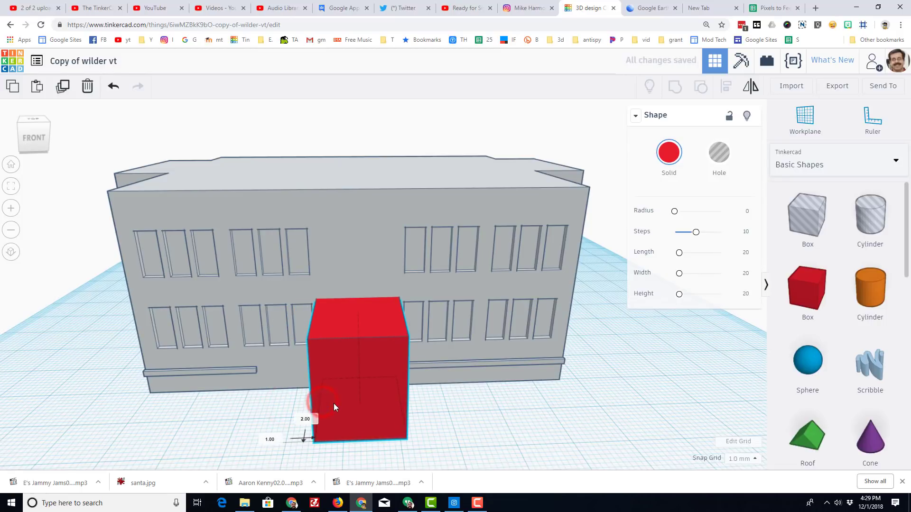
Lower the red box to a short block in front of the building's facade
mouse_move(332, 372)
right_down()
mouse_move(290, 366)
mouse_move(343, 367)
right_up()
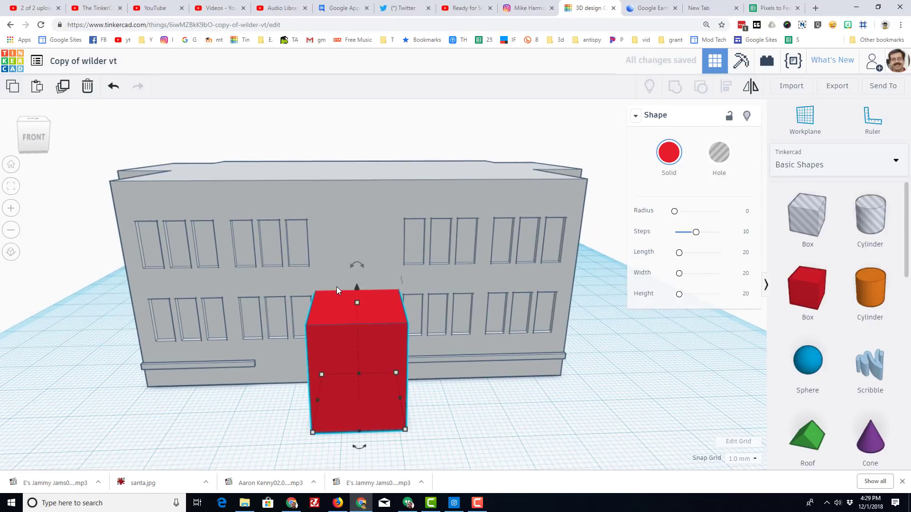
drag(354, 302, 371, 372)
right_drag(371, 372, 340, 391)
scroll(301, 393, up, 3)
right_click(277, 400)
right_drag(224, 402, 313, 413)
Resize the red box's footprint to 20 by 16 against the building's front wall
click(490, 444)
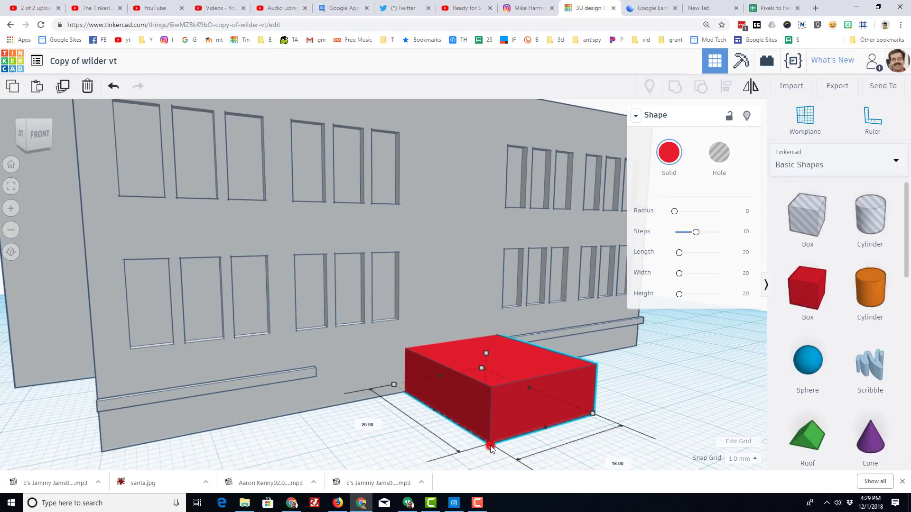
click(377, 431)
click(483, 444)
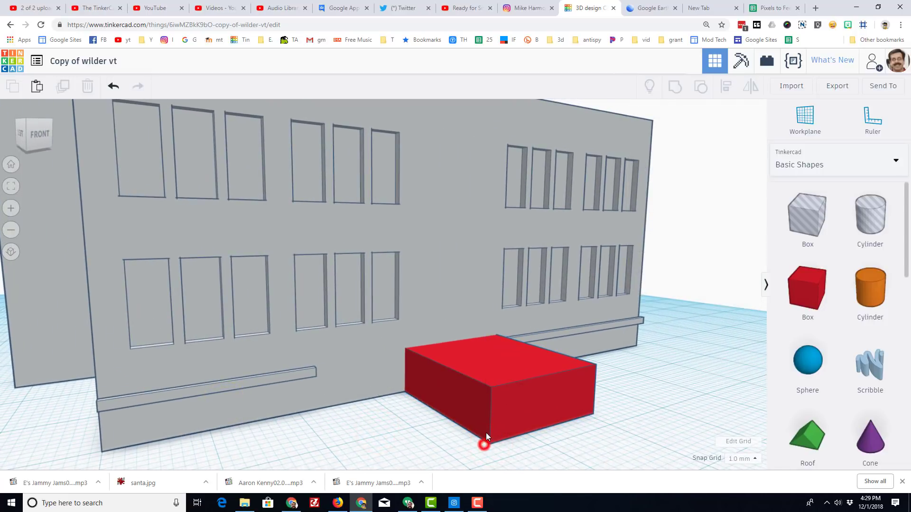
click(486, 433)
drag(490, 444, 369, 426)
right_drag(369, 426, 575, 457)
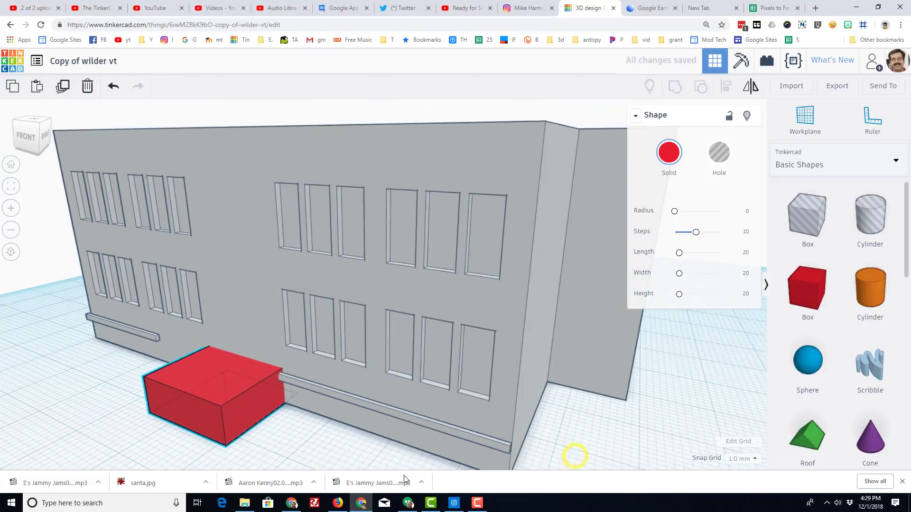
right_drag(441, 467, 366, 435)
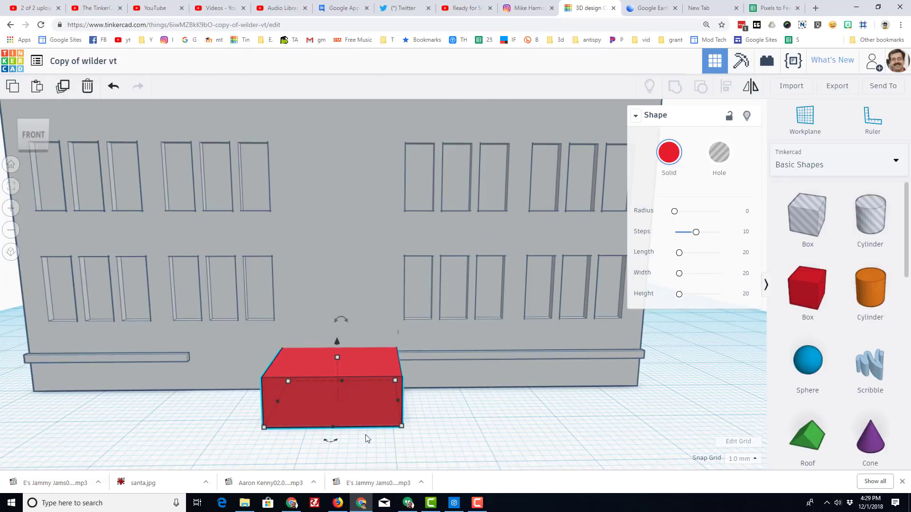
Narrow the first red box into a 2.5-wide side wall
click(388, 406)
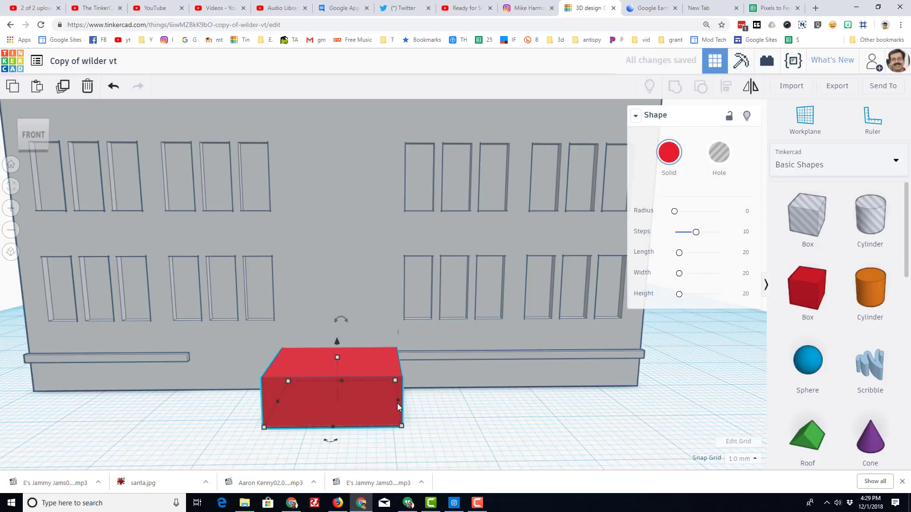
drag(397, 402, 369, 417)
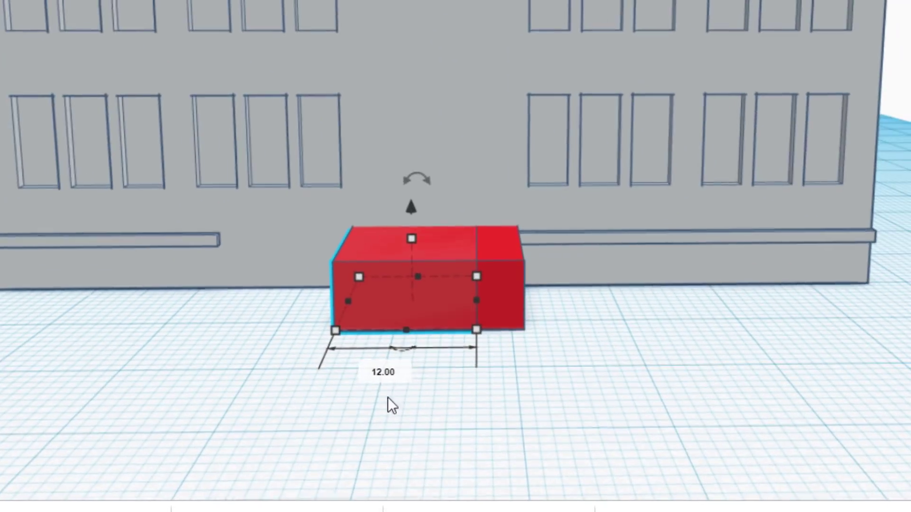
click(300, 470)
text(2.5)
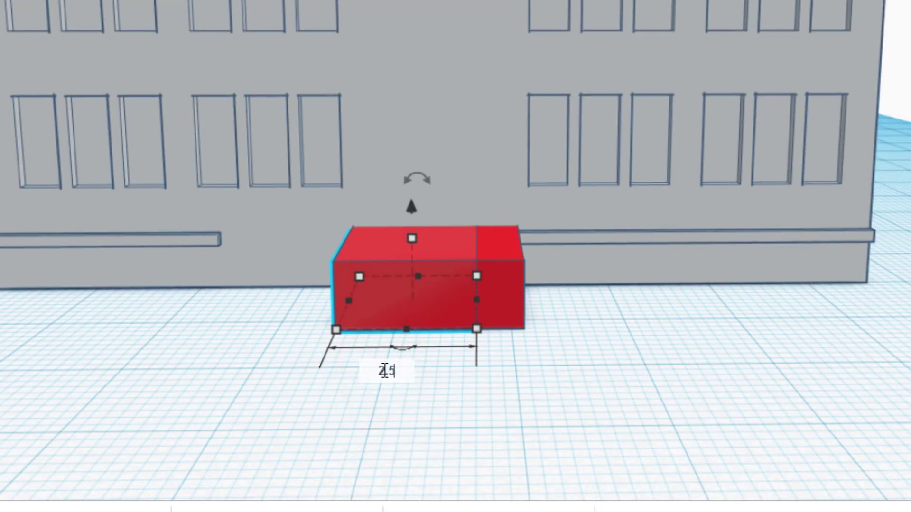
key(Return)
Make the second side wall 2.5 wide and stretch the middle box between the walls
click(471, 301)
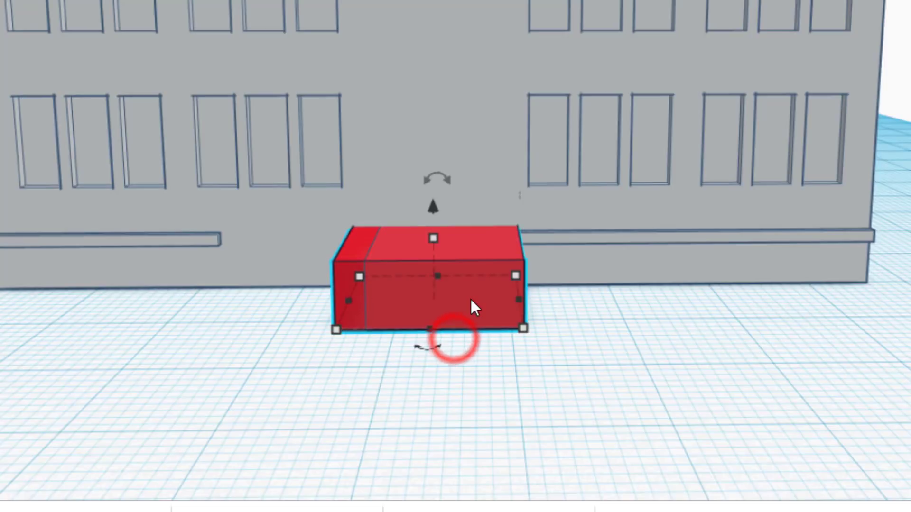
shift+click(349, 306)
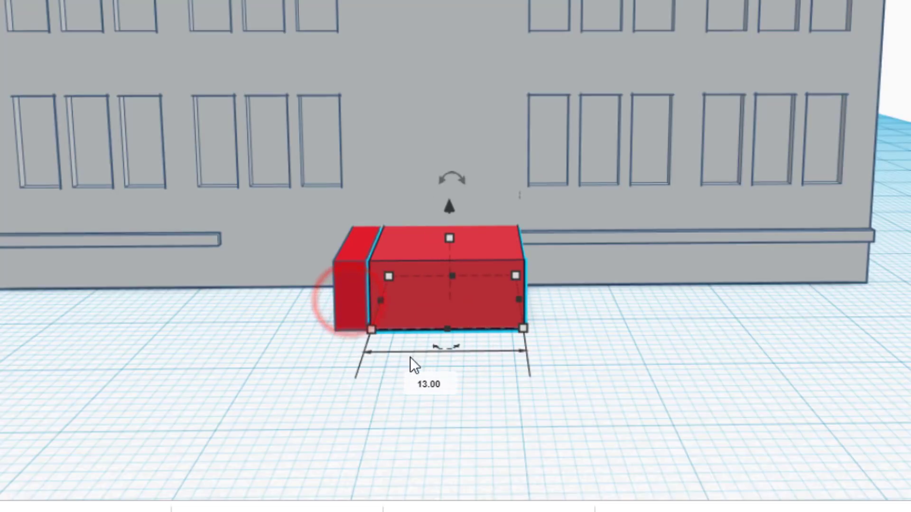
click(431, 383)
text(2.5)
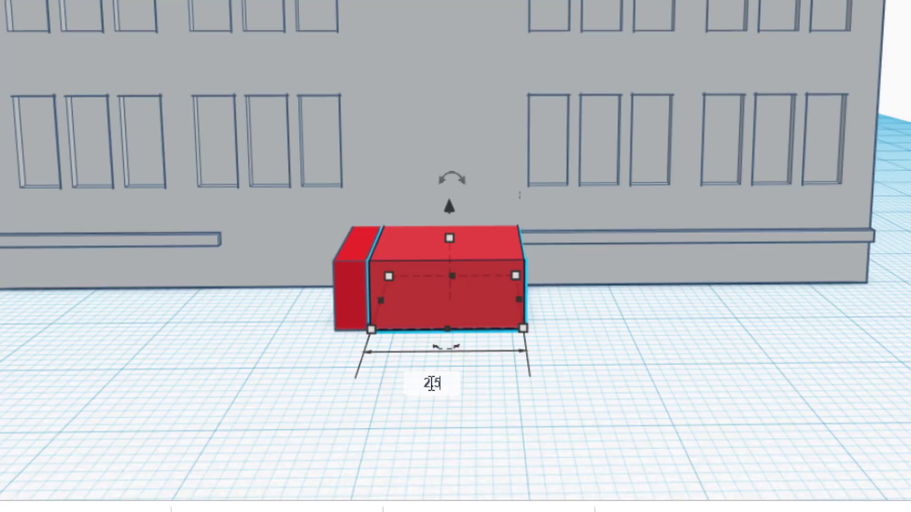
key(Return)
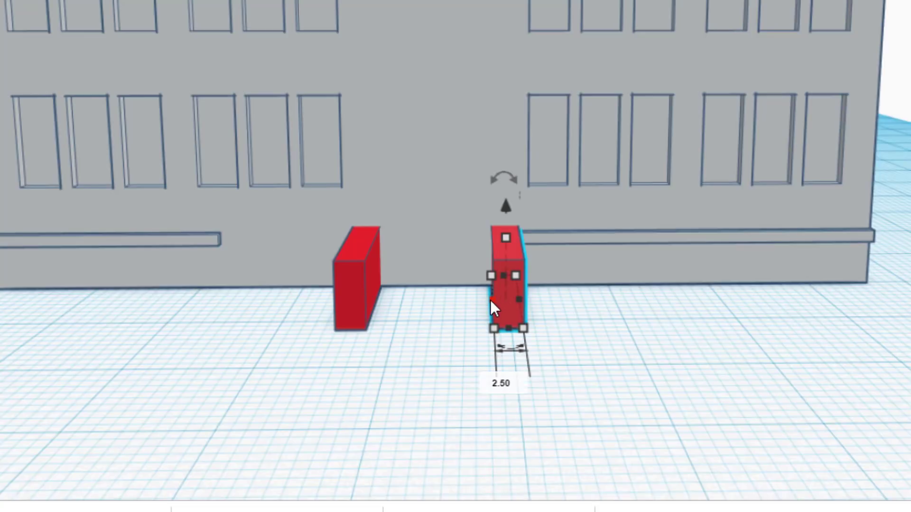
drag(491, 300, 342, 308)
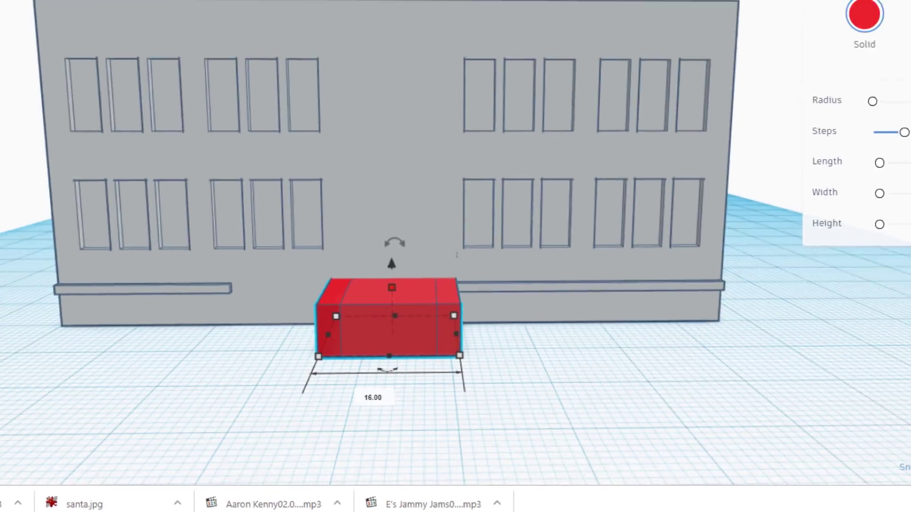
click(740, 458)
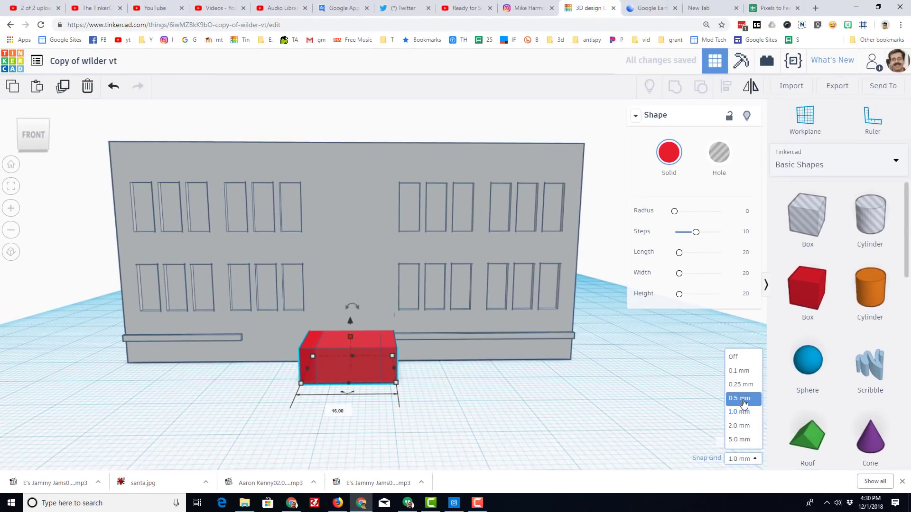
Set snap grid to 0.5 mm and flatten the middle box to 0.5 high
click(740, 412)
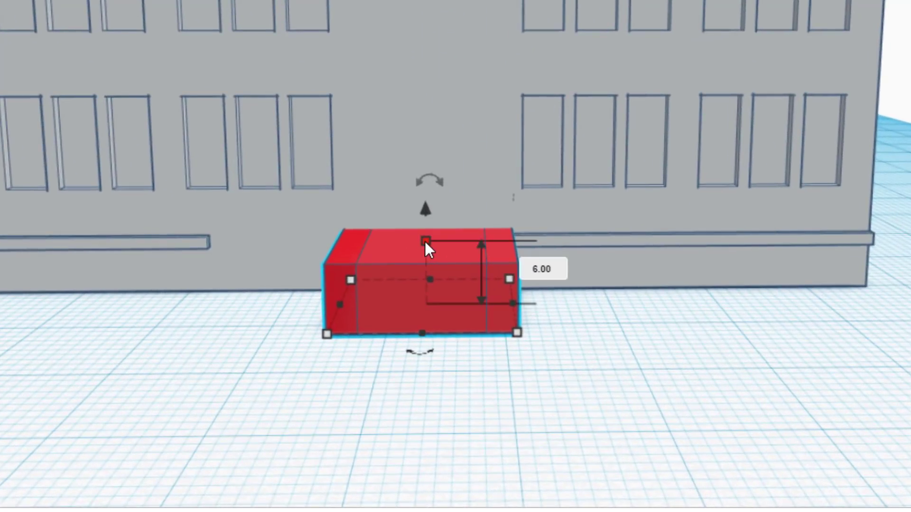
drag(426, 241, 484, 275)
click(541, 275)
text(0.5)
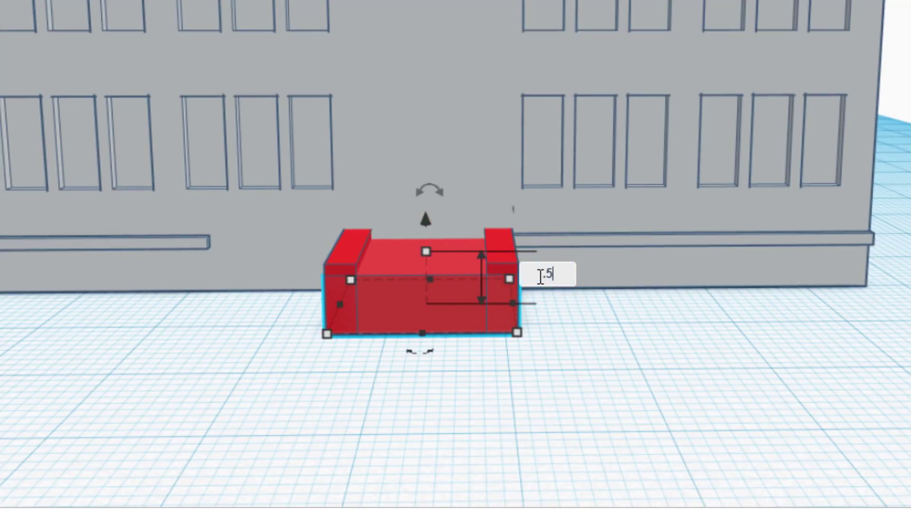
key(Return)
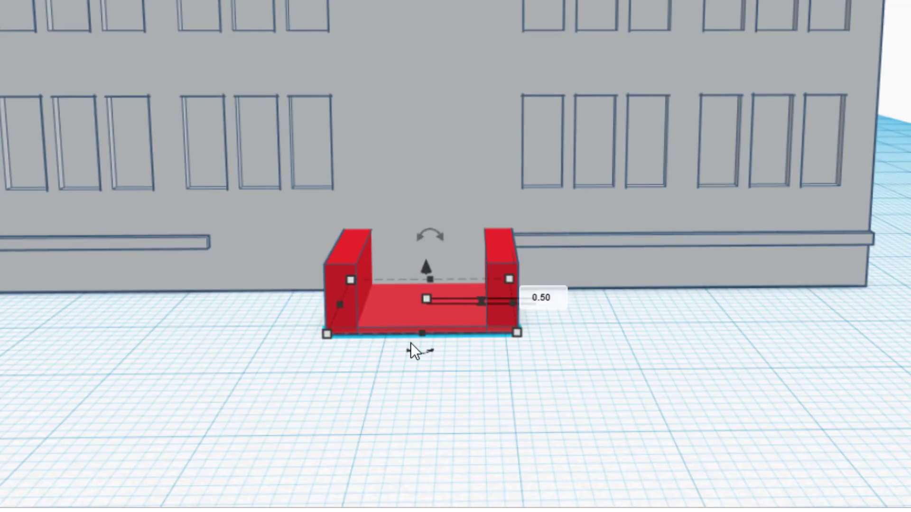
scroll(411, 345, up, 5)
right_drag(427, 385, 474, 374)
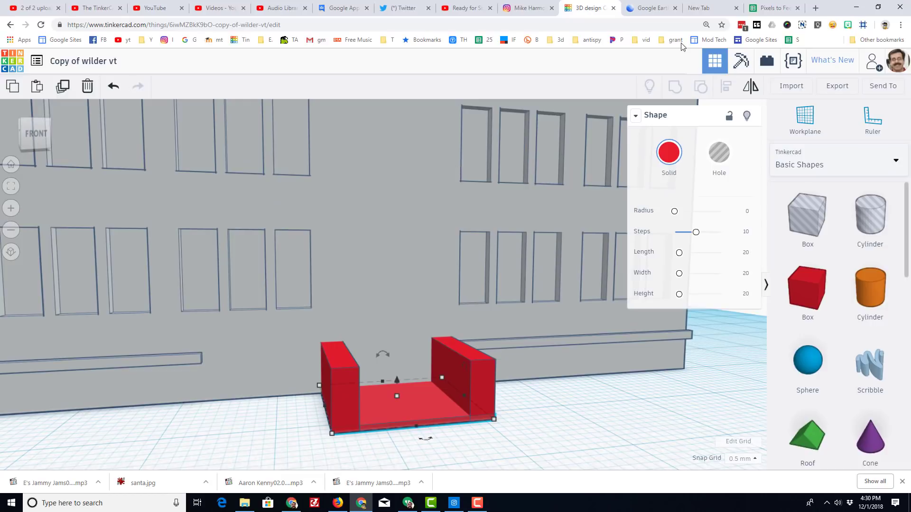
Compare with Street View, then pull the base plate forward to 17 deep
click(643, 8)
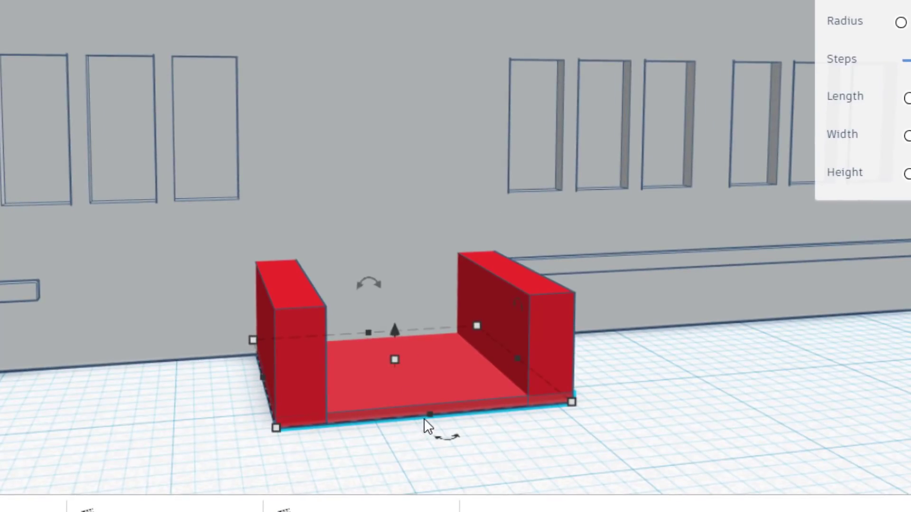
drag(428, 416, 437, 435)
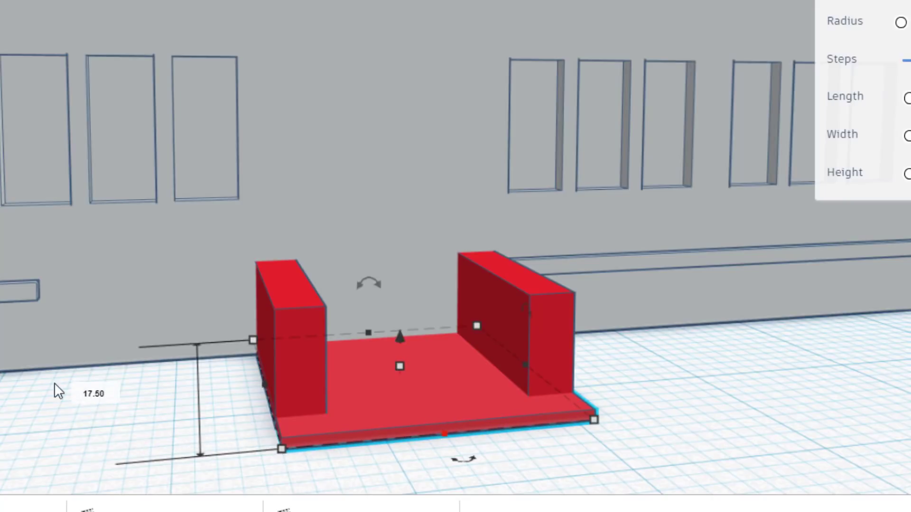
text(17)
key(Return)
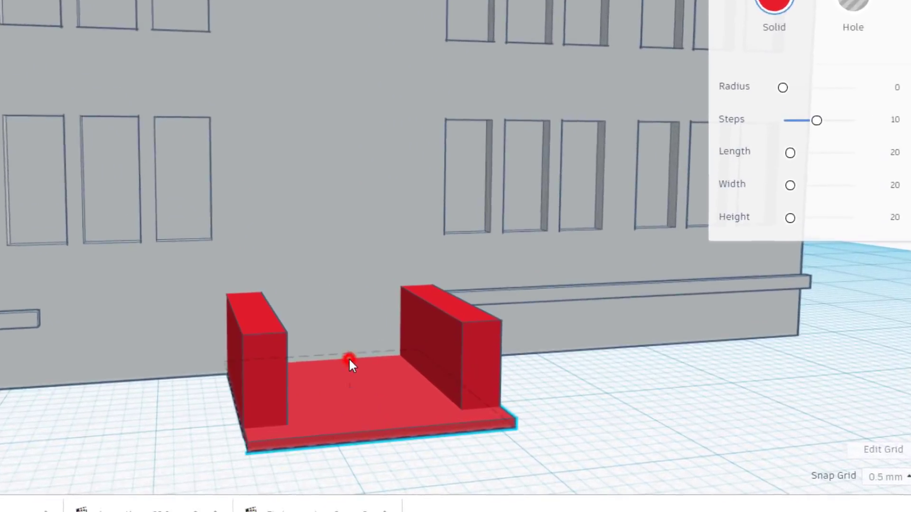
Make a copy of the base plate raised 0.5 with its depth shortened to 16
click(398, 382)
drag(335, 350, 334, 345)
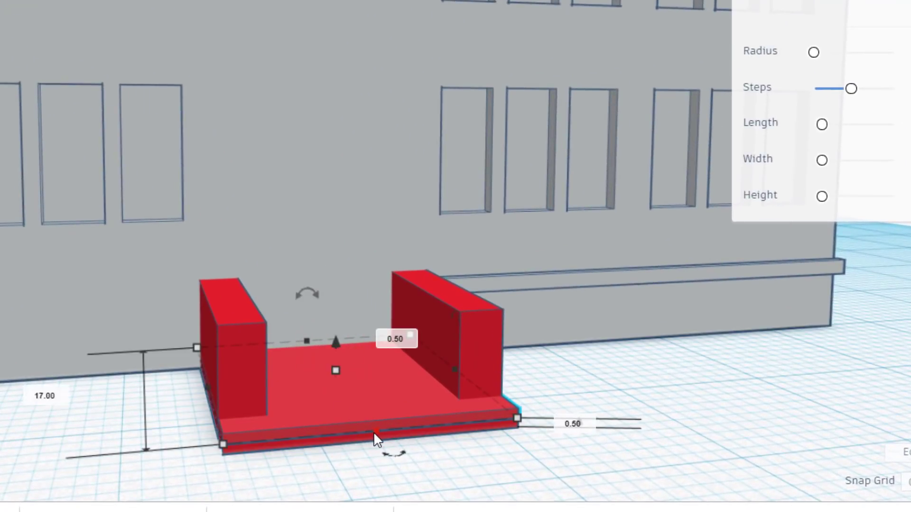
drag(374, 432, 368, 423)
Repeat the offset copy four times with Ctrl+D to stack red stairs between the side walls
key(ctrl+d)
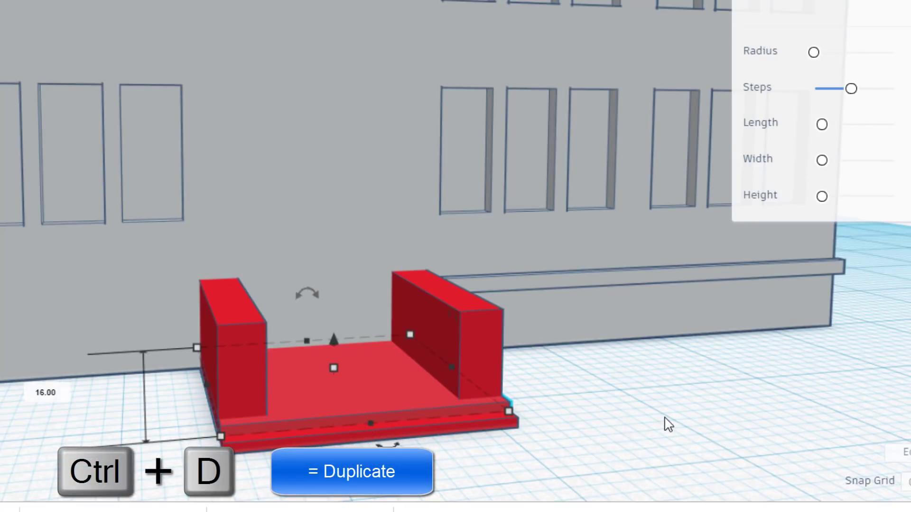
key(ctrl+d)
key(ctrl+d)
key(ctrl+d)
key(ctrl+d)
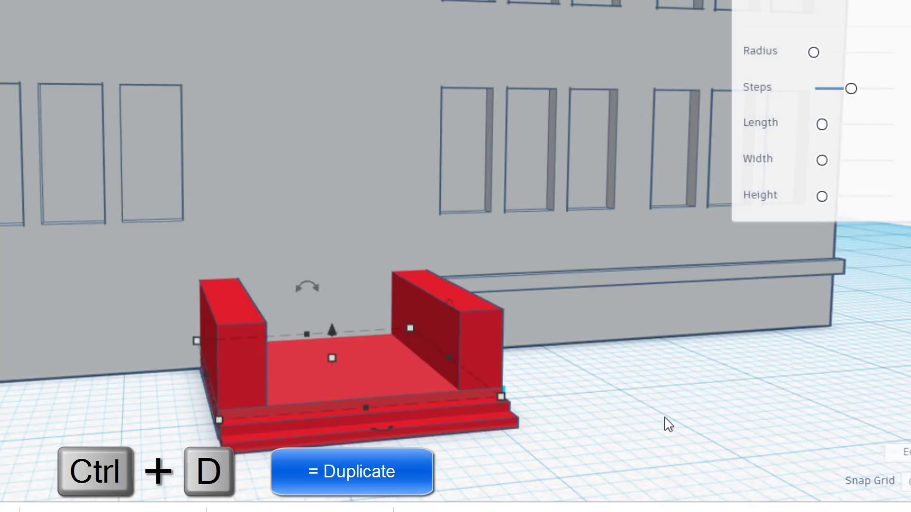
key(ctrl+d)
key(ctrl+d)
key(ctrl+d)
key(ctrl+d)
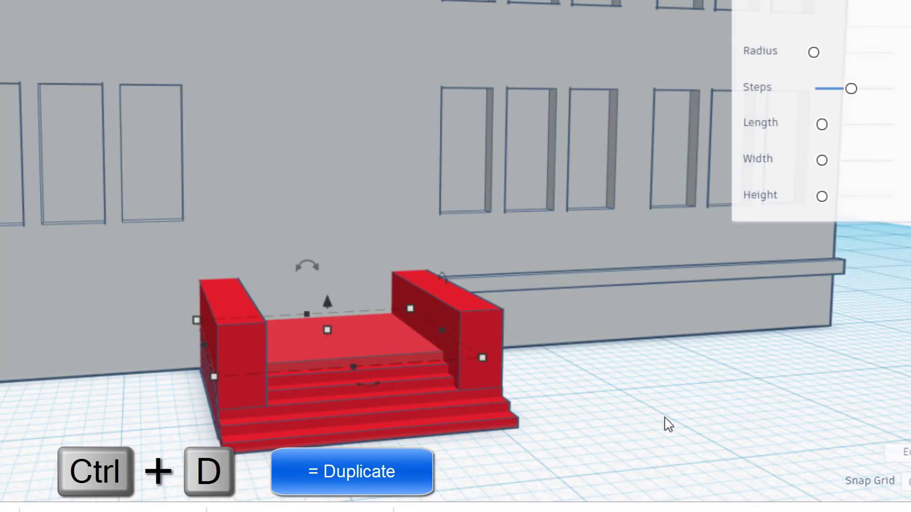
key(ctrl+d)
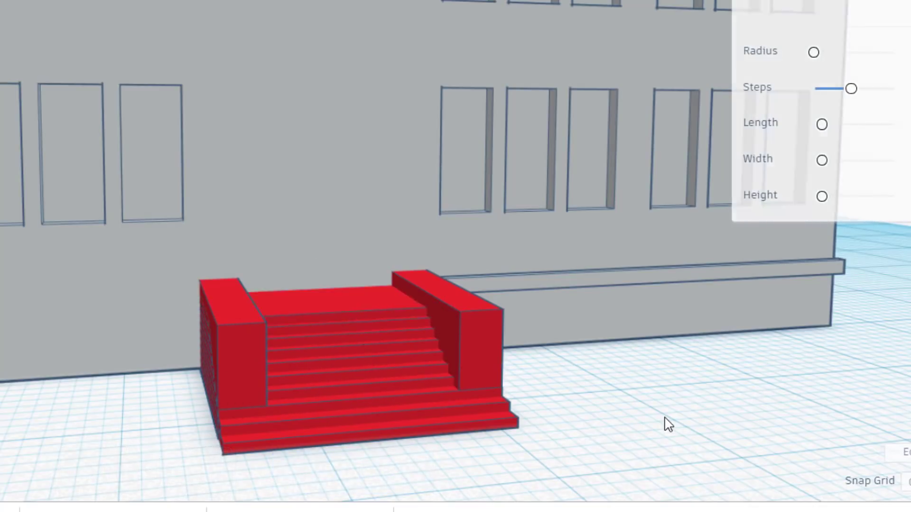
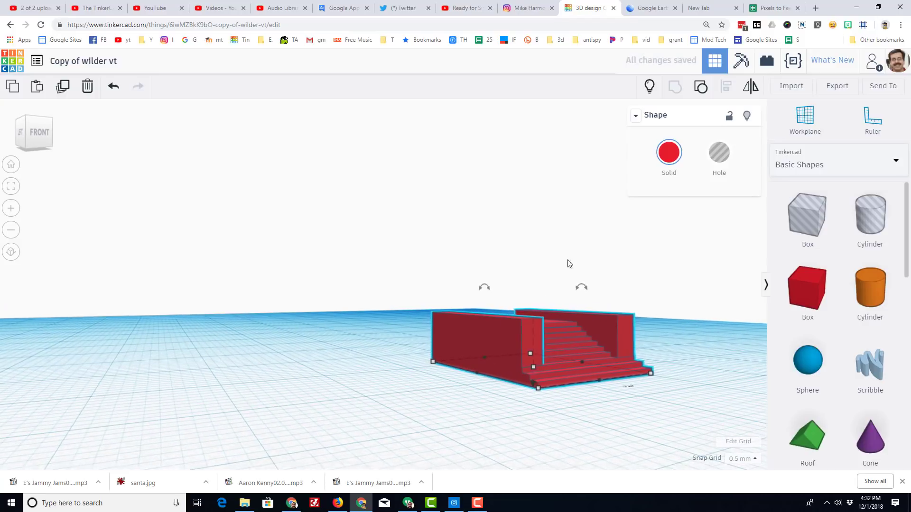
Recolour the stairs and side walls light grey from the Presets swatches
click(669, 152)
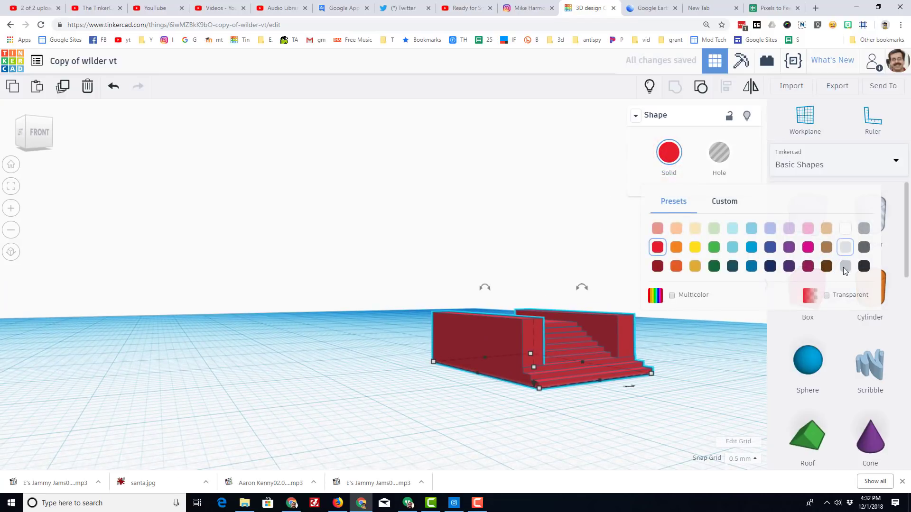
click(847, 253)
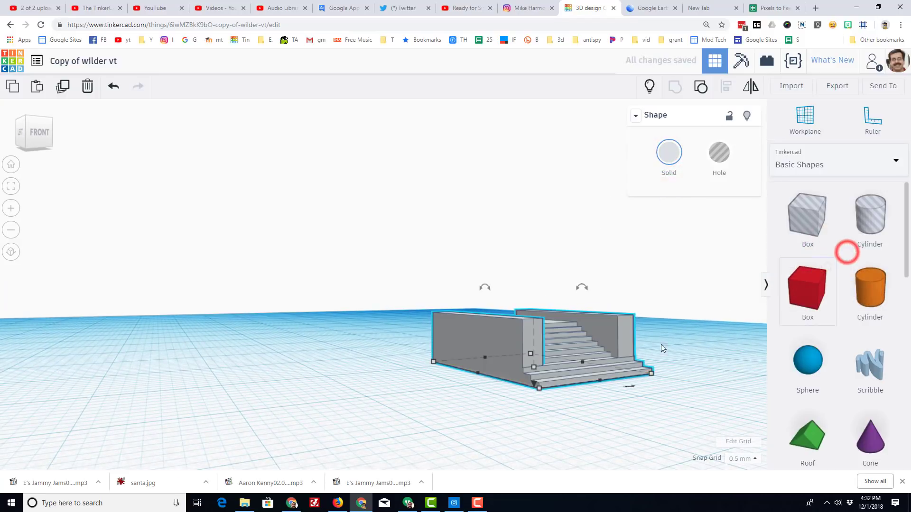
Unhide the whole building and compare it with the street photo of the school
click(649, 87)
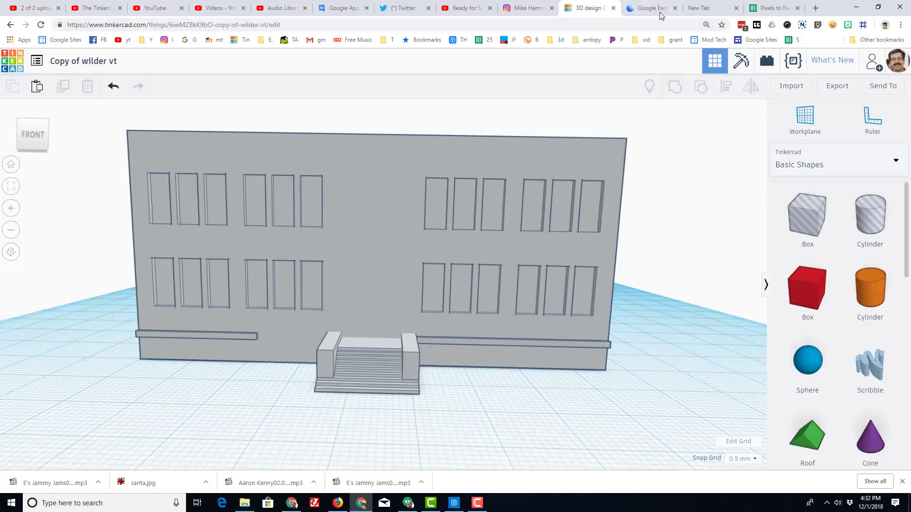
click(652, 8)
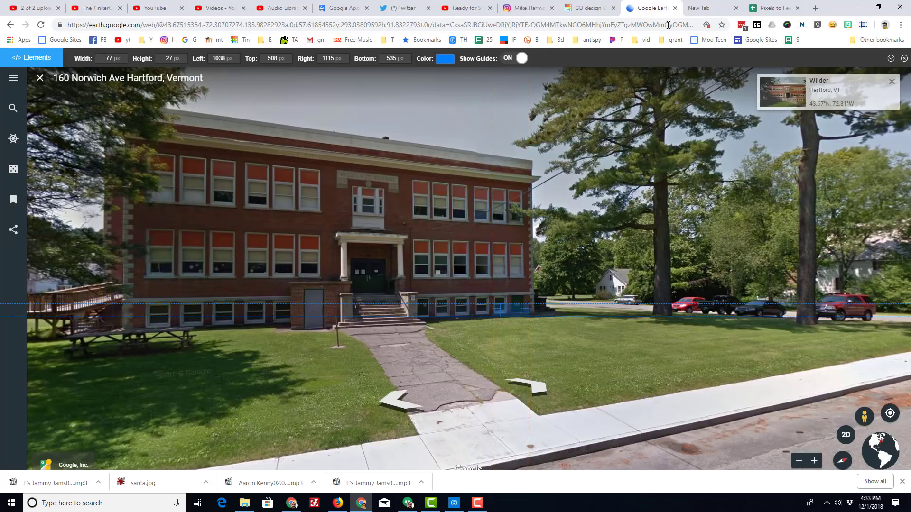
click(588, 8)
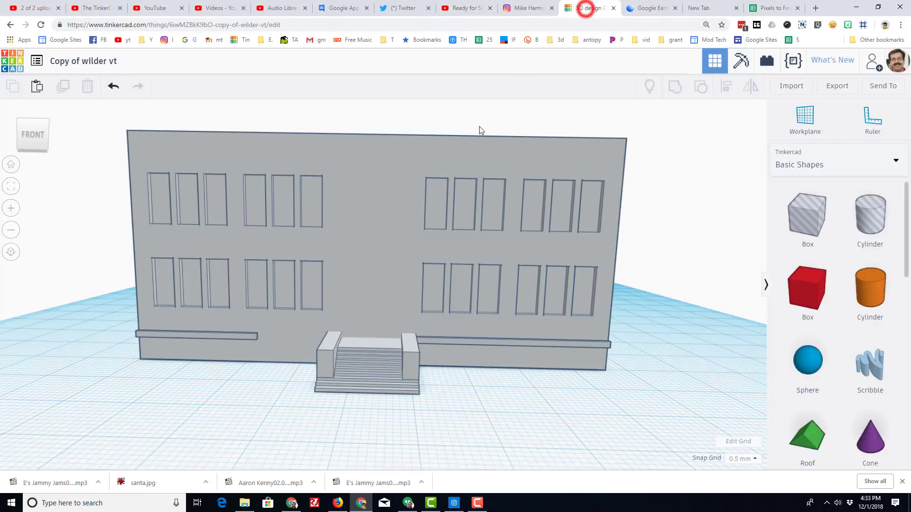
Place a workplane on the building's front face and drop a box onto it
key(w)
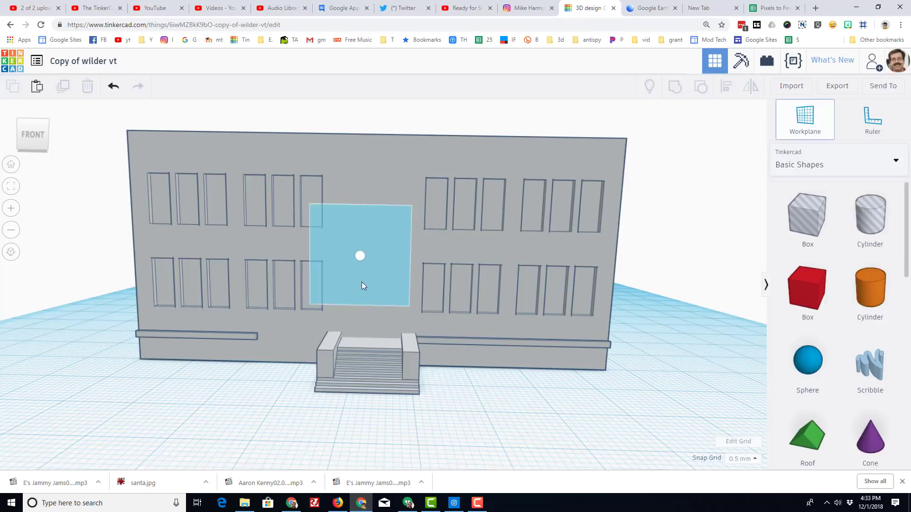
click(366, 266)
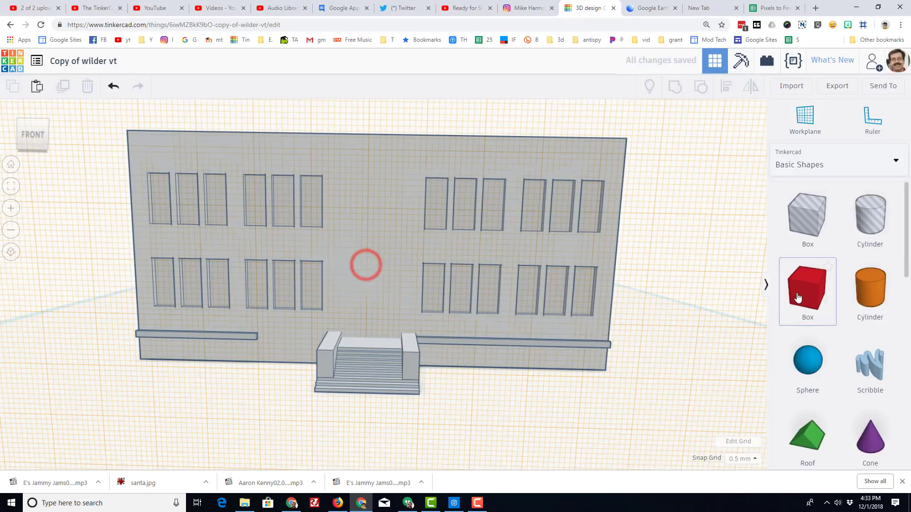
drag(807, 289, 375, 246)
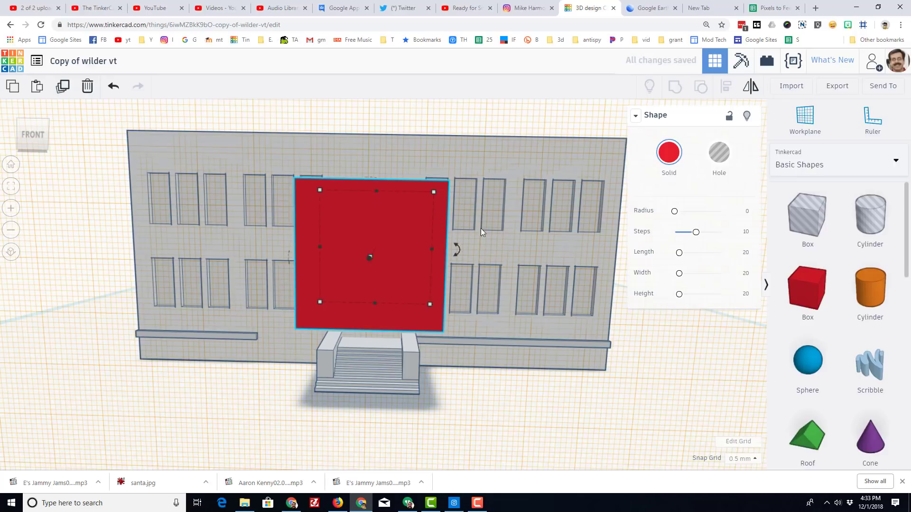
Size the box to 2 mm tall and 18 mm wide
drag(376, 191, 377, 208)
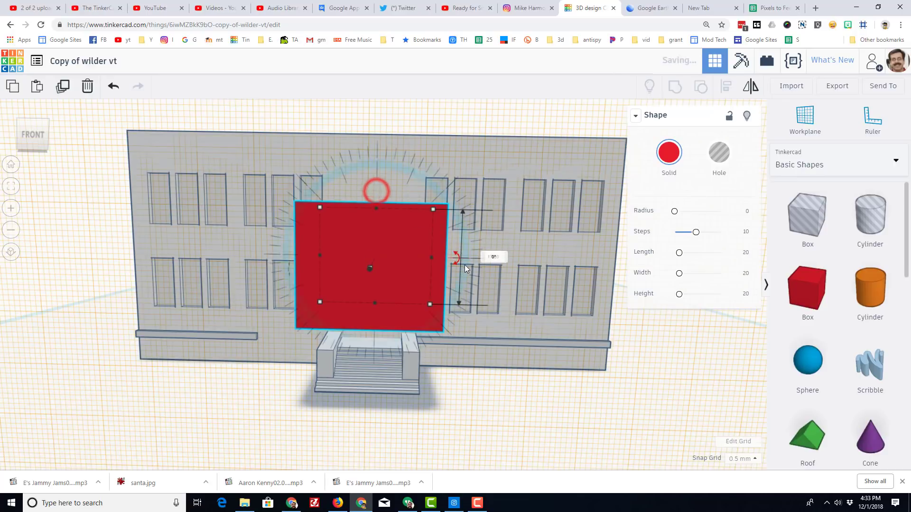
click(492, 257)
text(2)
key(Return)
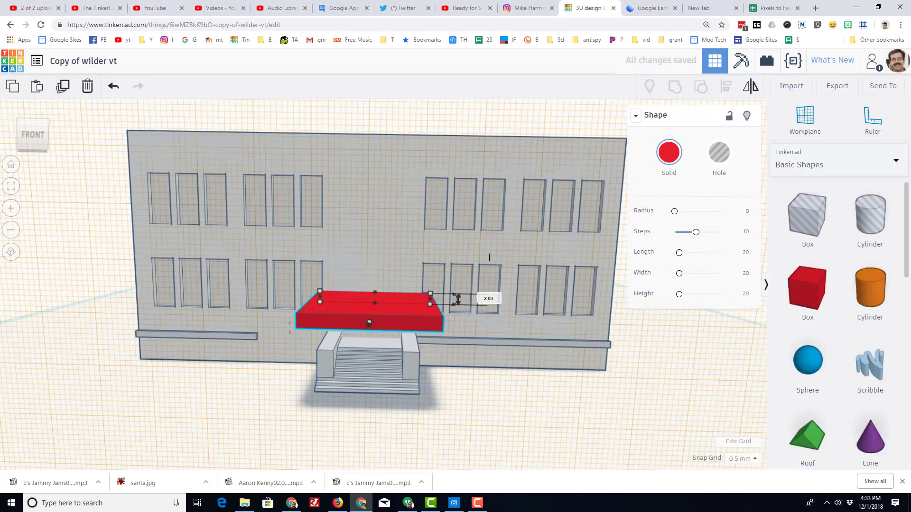
drag(319, 292, 344, 289)
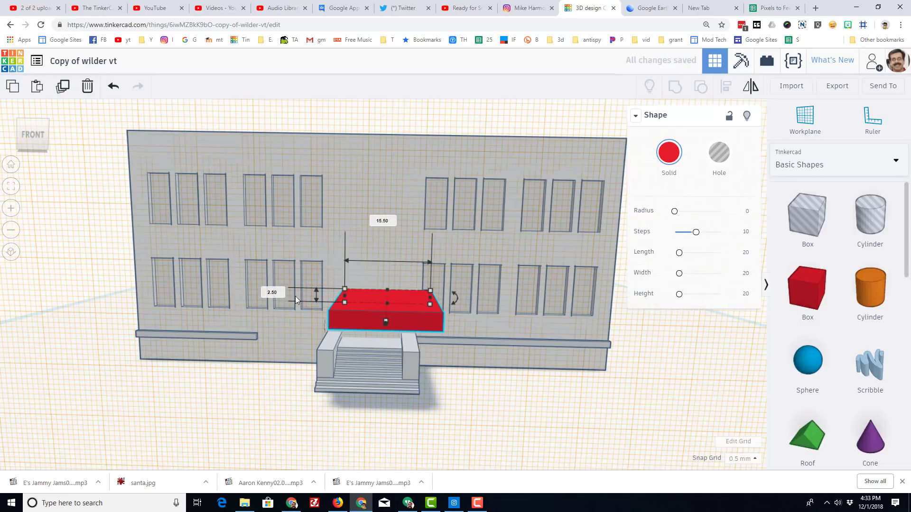
text(2)
key(Return)
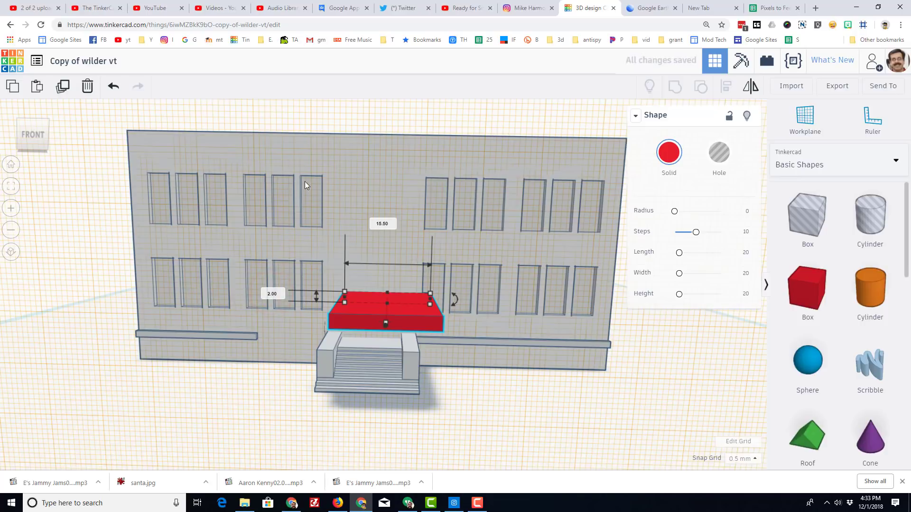
click(377, 224)
text(18)
key(Return)
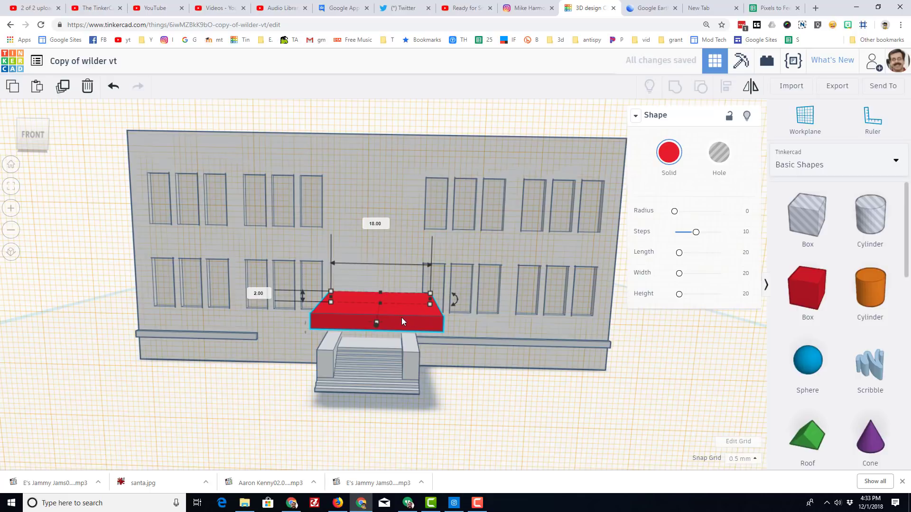
Raise the box up the facade above the stairs, nudge it left, and recheck the photo
key(ctrl+Up)
key(ctrl+Up)
key(ctrl+Up)
key(ctrl+Up)
key(ctrl+Up)
key(ctrl+Up)
key(ctrl+Up)
key(ctrl+Up)
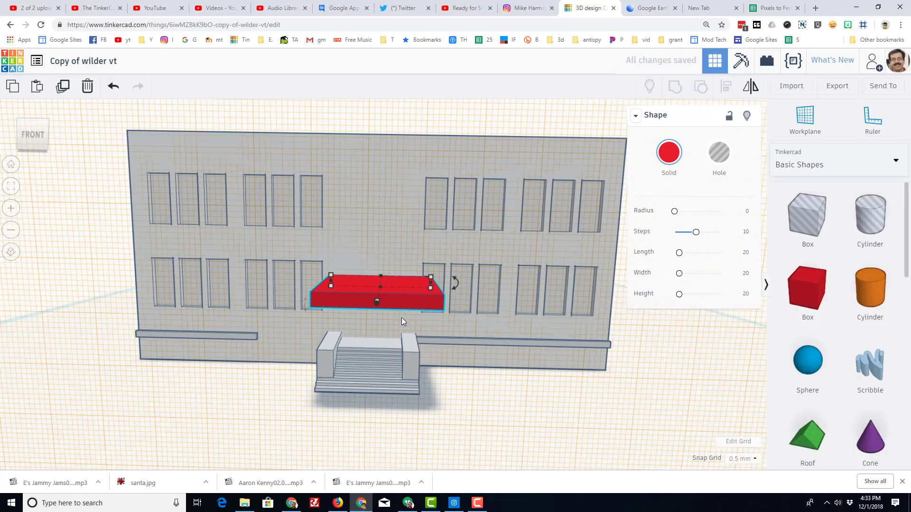
key(ctrl+Up)
key(ctrl+Up)
key(ctrl+Up)
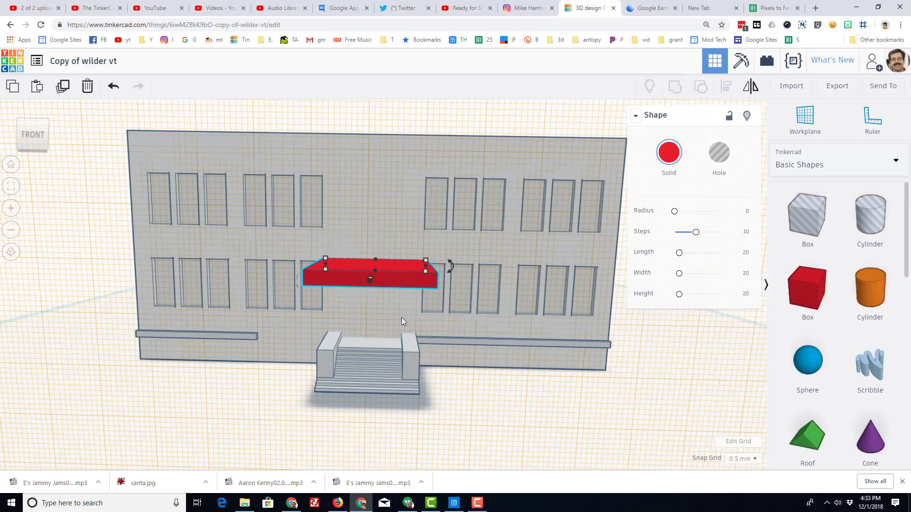
key(Left)
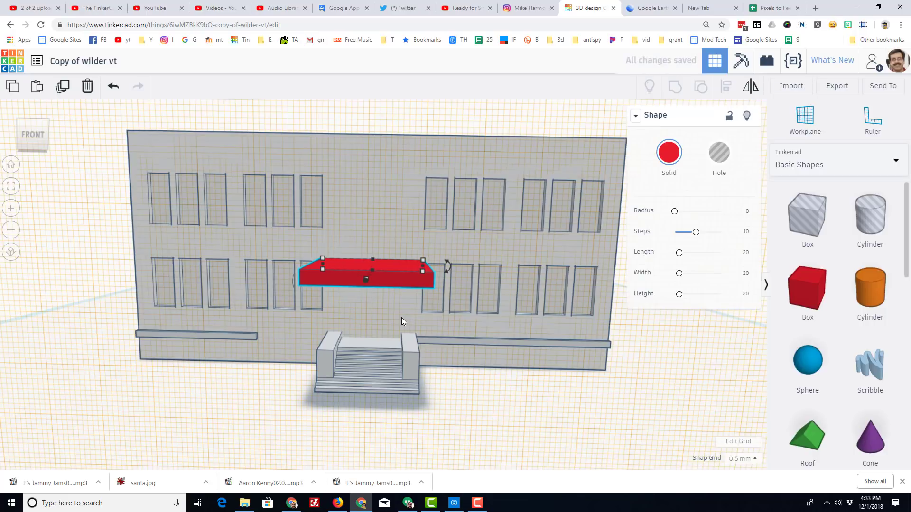
click(650, 8)
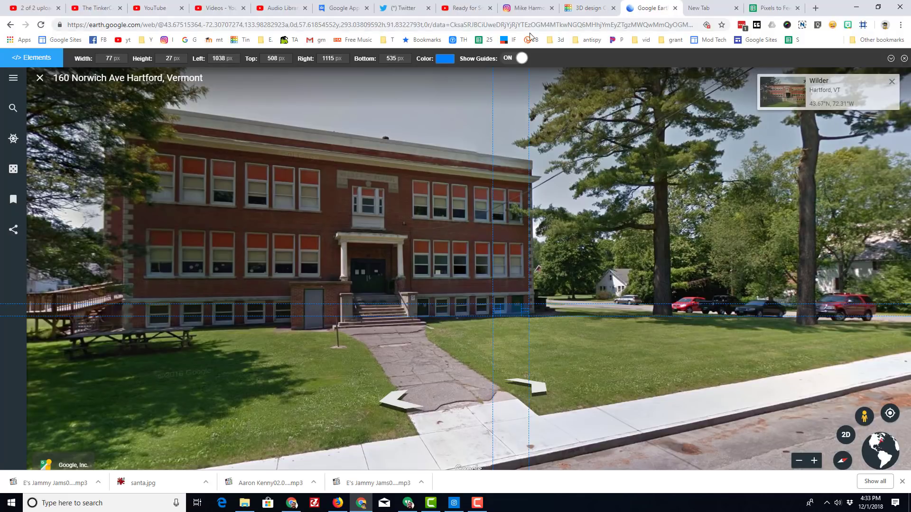
Shorten the red slab from both ends by dragging its side handles
click(583, 7)
drag(422, 267, 415, 269)
drag(323, 267, 331, 264)
right_drag(169, 305, 325, 263)
drag(379, 263, 377, 269)
Set the red slab's length to exactly 16
click(394, 341)
right_drag(376, 369, 442, 353)
scroll(372, 350, up, 4)
right_drag(622, 317, 687, 376)
click(660, 266)
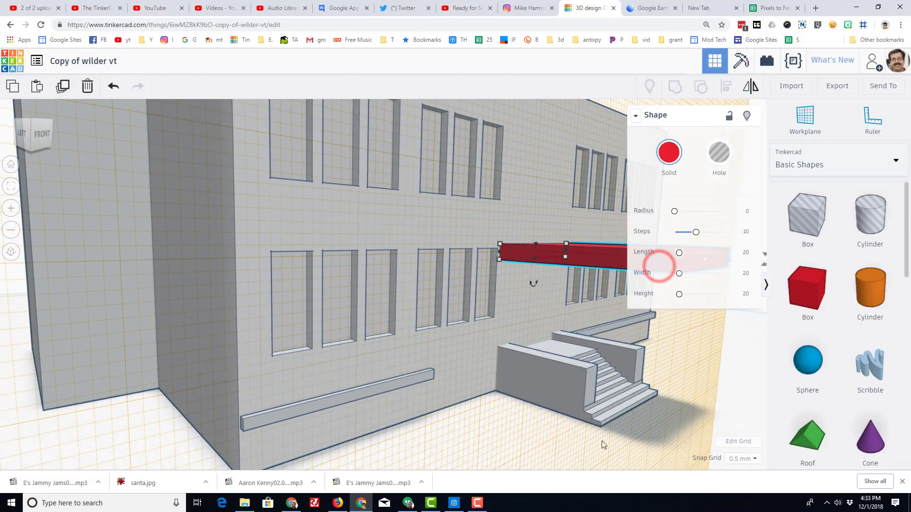
scroll(544, 328, down, 3)
right_drag(489, 354, 433, 356)
mouse_move(493, 290)
click(421, 344)
text(16)
key(Return)
Set the slab's other dimension to 15 so it projects outward, then compare with the street photo
right_drag(505, 386, 588, 309)
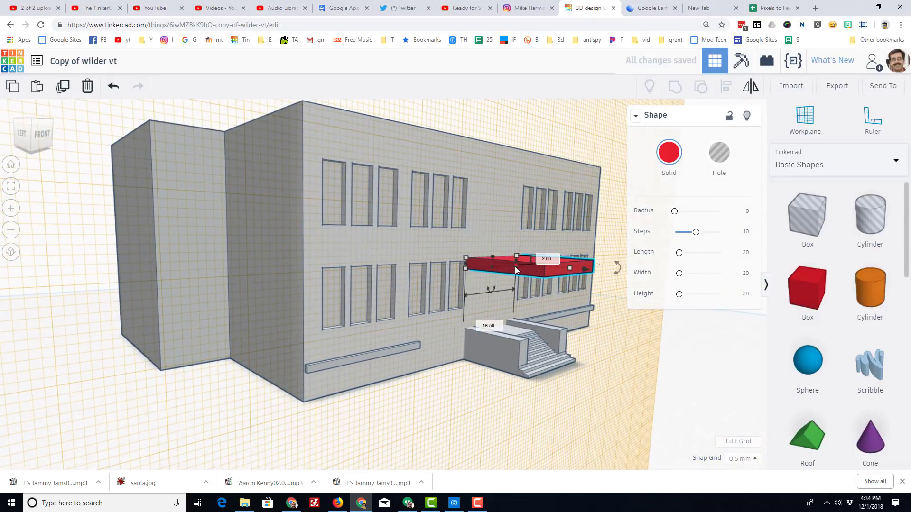
click(570, 269)
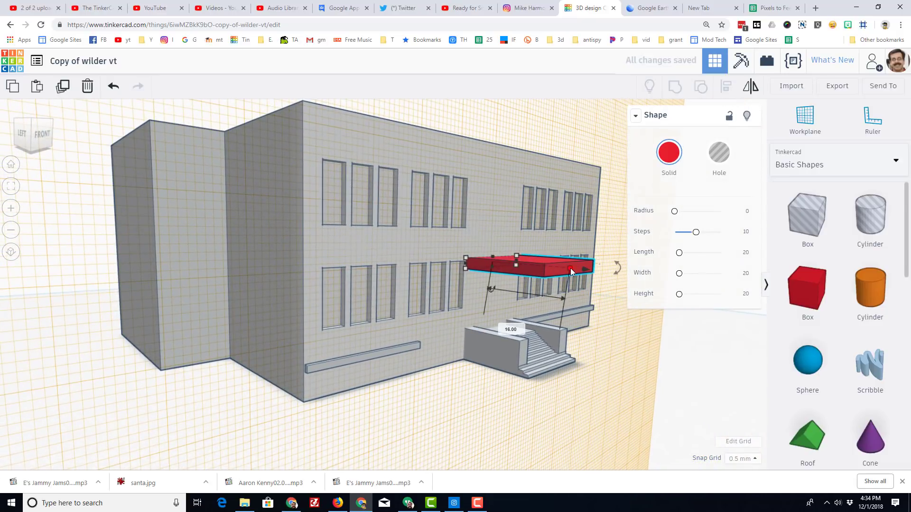
click(516, 331)
key(Return)
right_drag(459, 373, 308, 422)
click(653, 9)
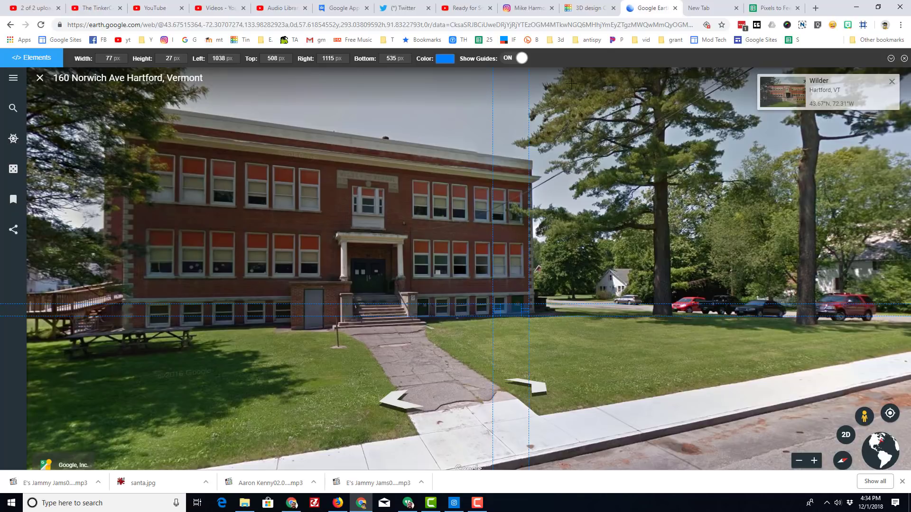
click(588, 8)
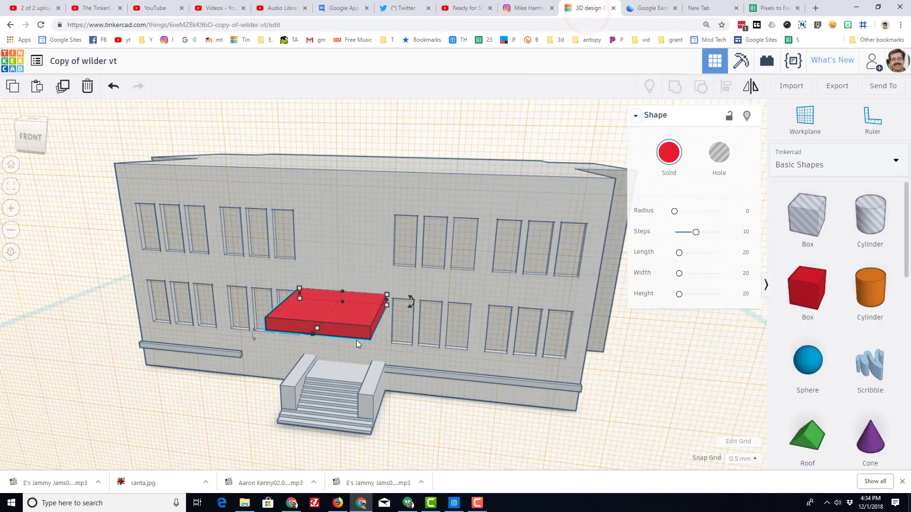
Hide the main building and rotate the red canopy slab
click(370, 198)
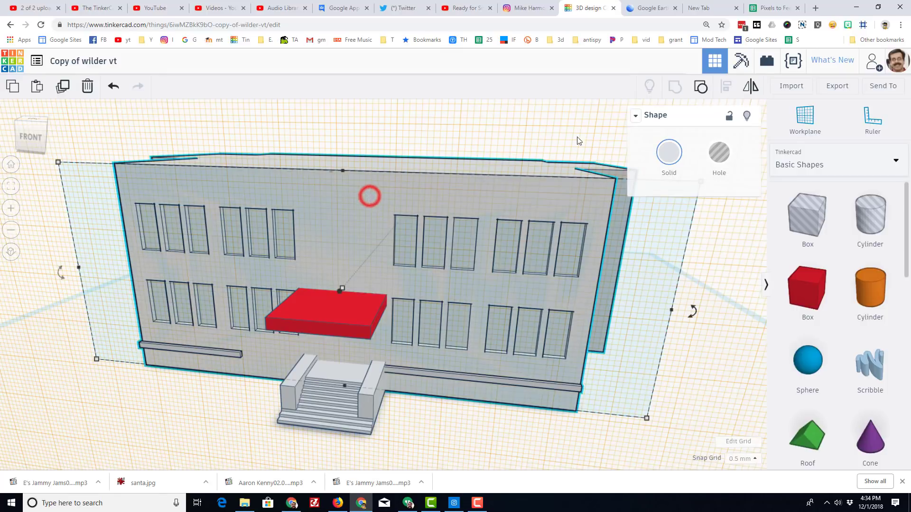
click(746, 116)
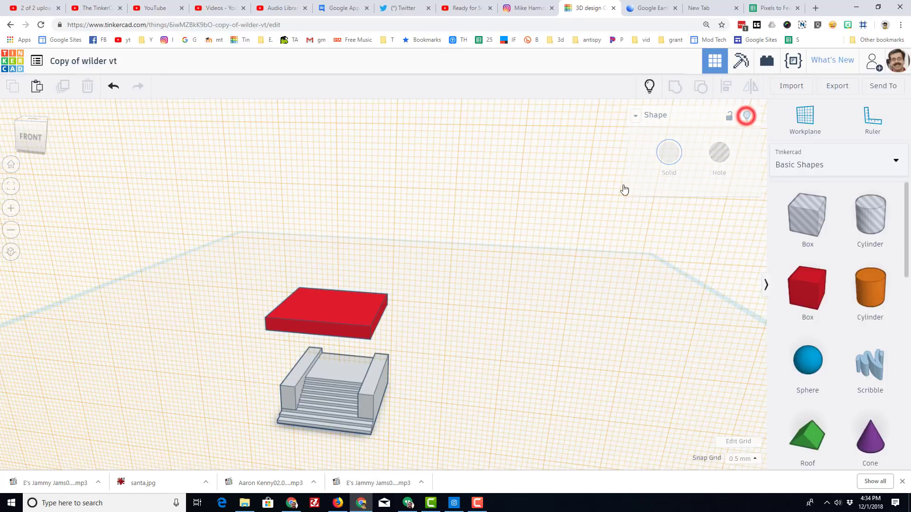
click(331, 322)
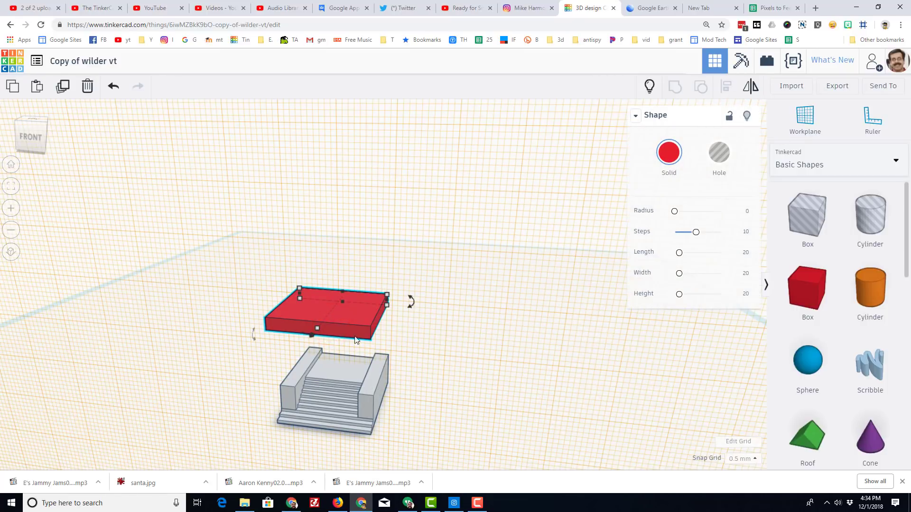
drag(258, 339, 331, 329)
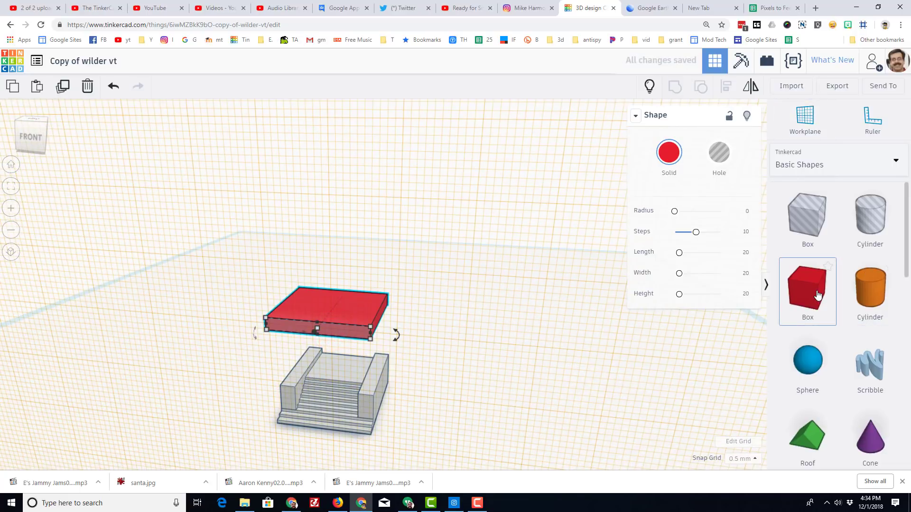
Add a Featured Extrusion shape, scale it to 9×9 and move it to the slab's right end
click(813, 162)
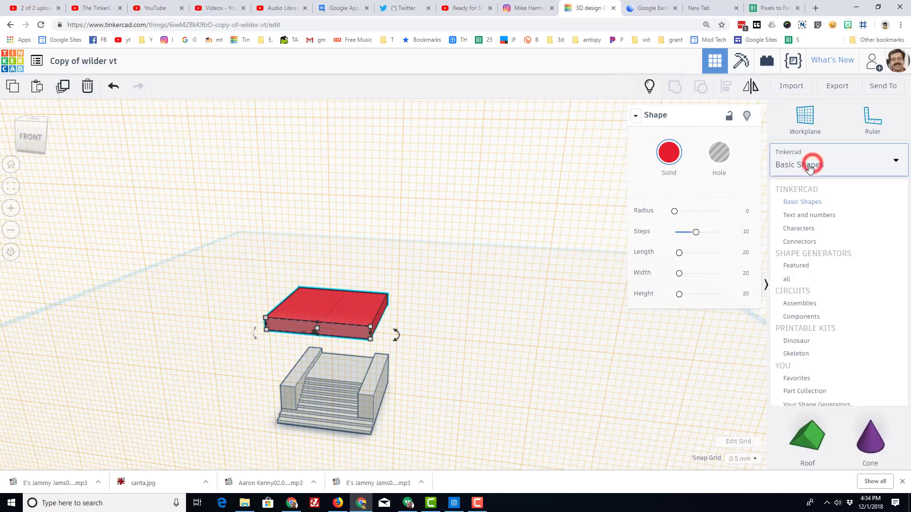
click(796, 265)
drag(809, 229, 398, 283)
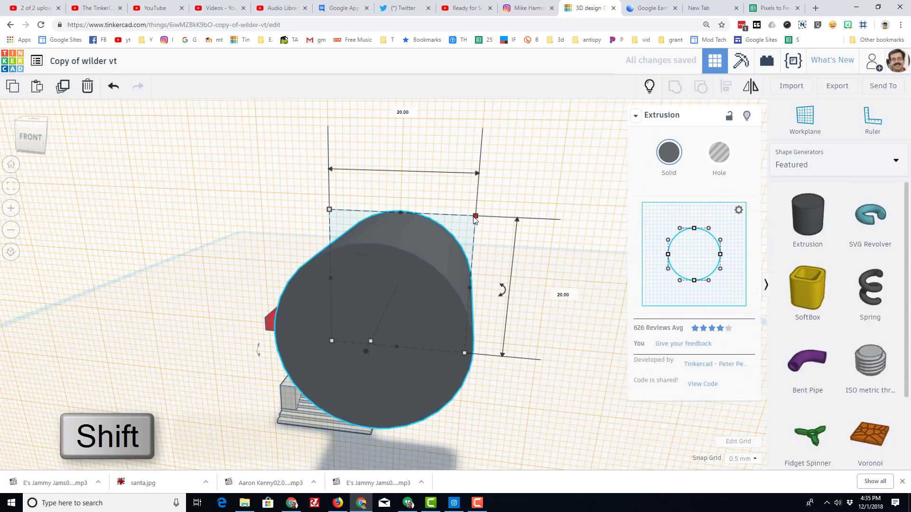
shift+drag(475, 216, 343, 335)
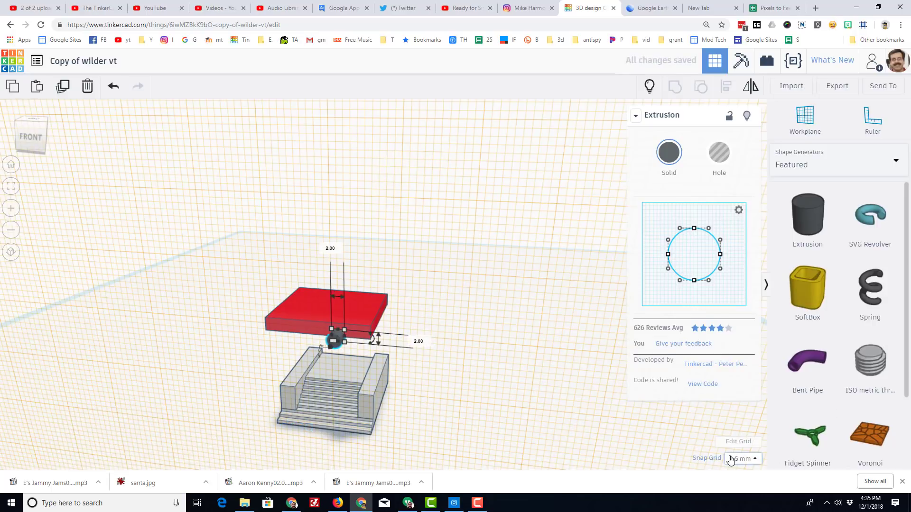
click(8, 188)
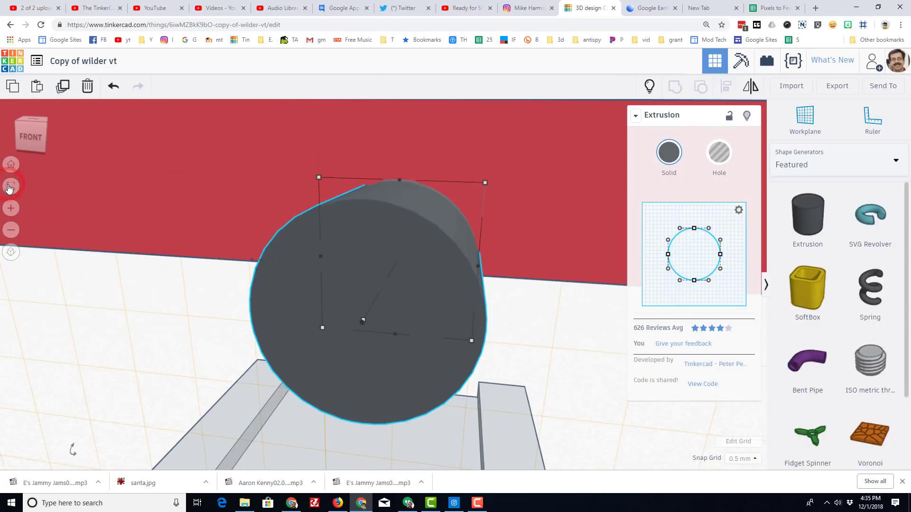
scroll(377, 198, down, 5)
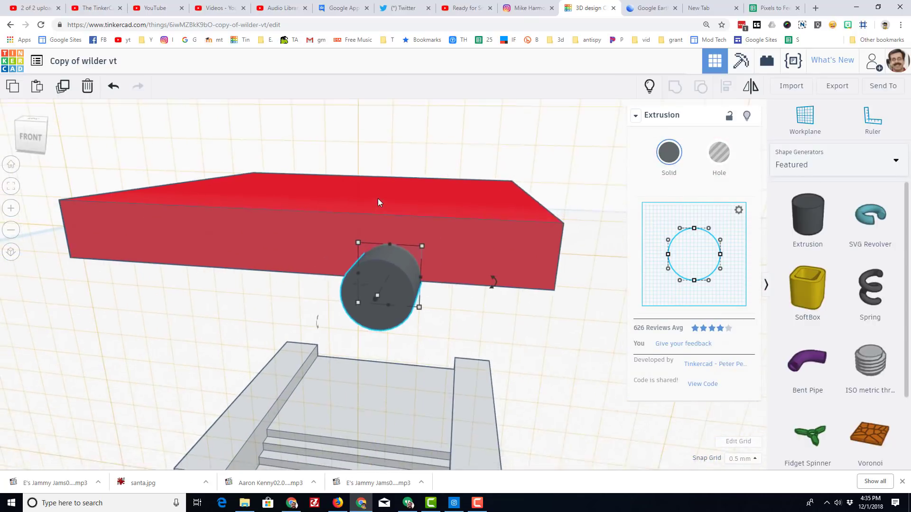
key(Right)
key(Right)
key(Right)
key(Right)
key(Right)
key(Right)
key(Right)
key(Right)
key(Right)
key(Right)
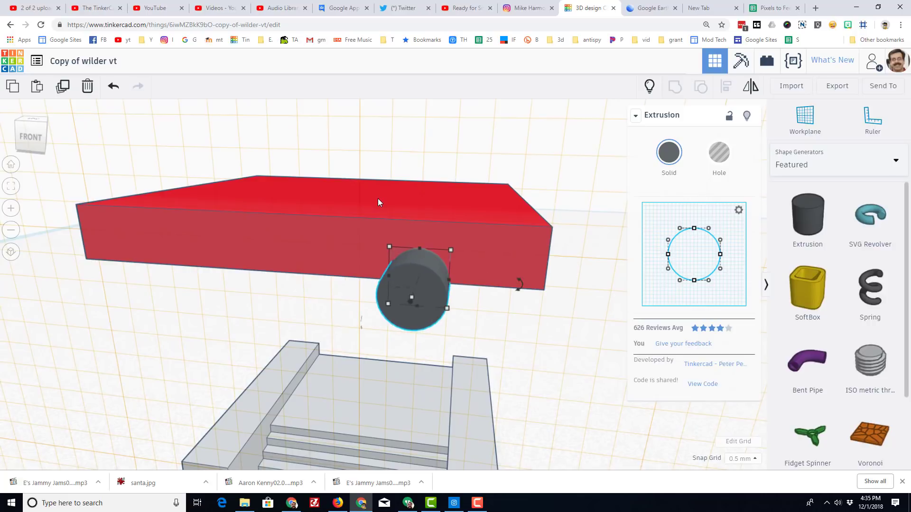
key(Right)
key(Right)
key(Right)
key(Right)
key(Right)
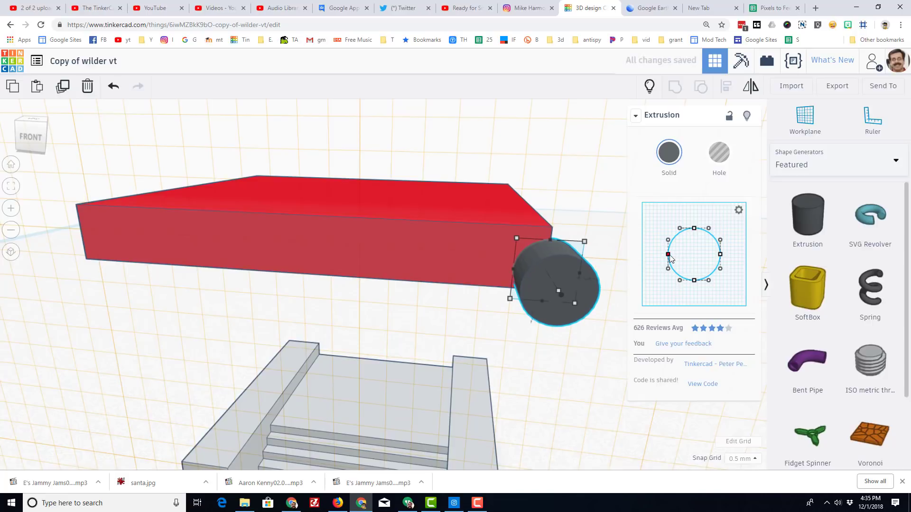
Drag the extrusion's profile points into a narrow egg shape
drag(667, 255, 689, 282)
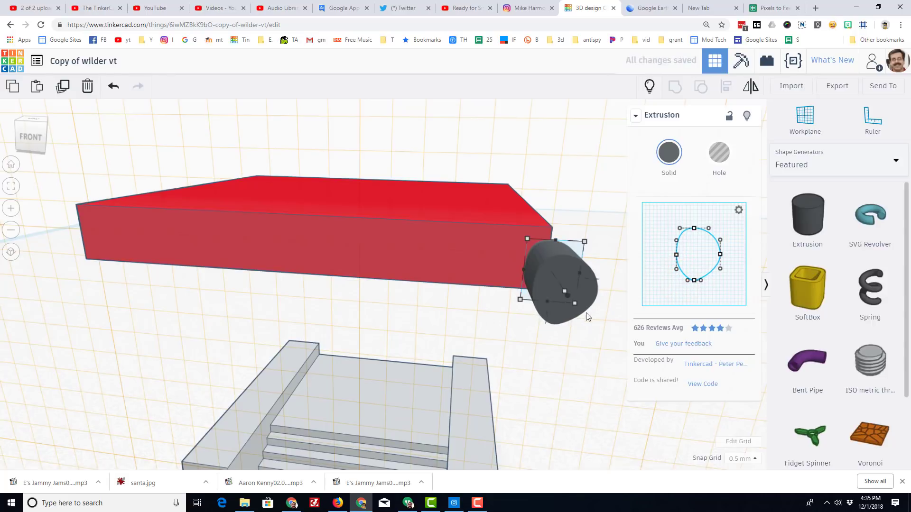
drag(694, 281, 694, 299)
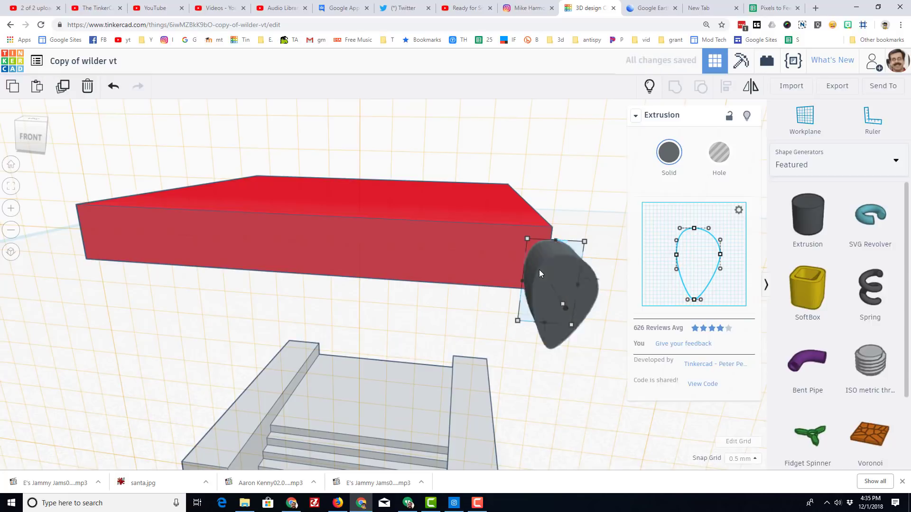
drag(525, 235, 536, 243)
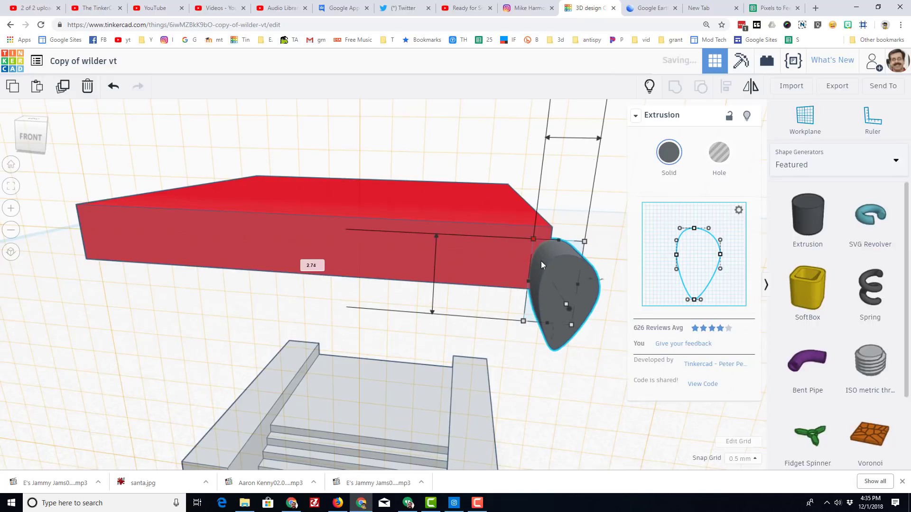
right_drag(524, 297, 544, 264)
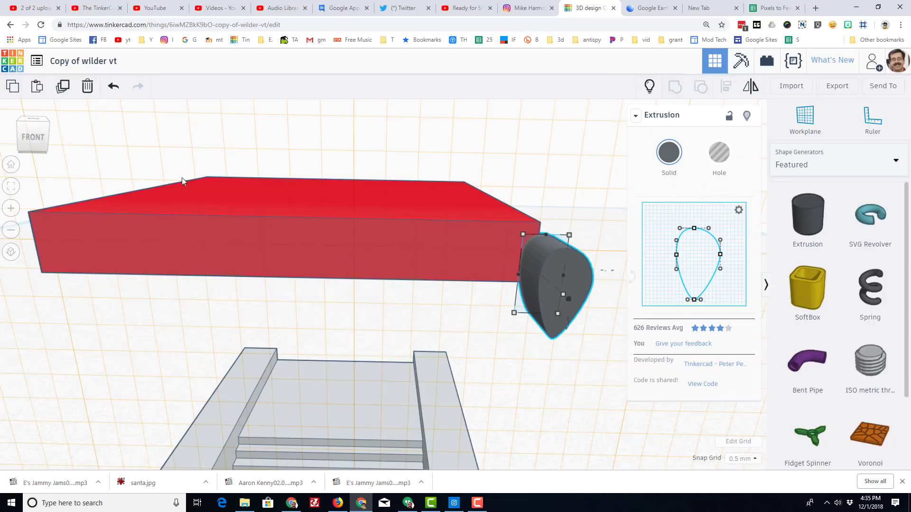
Add a Basic Shapes wedge and rotate it 90 degrees
click(795, 165)
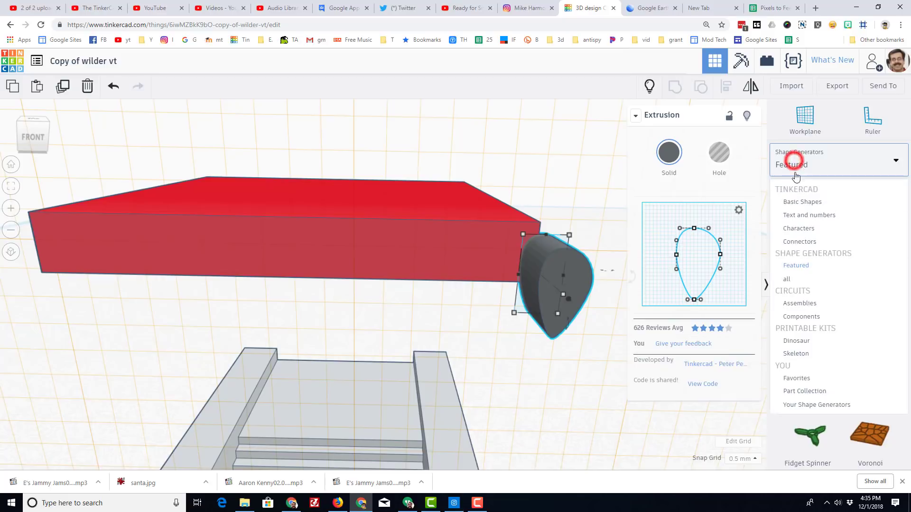
click(798, 200)
scroll(809, 328, down, 3)
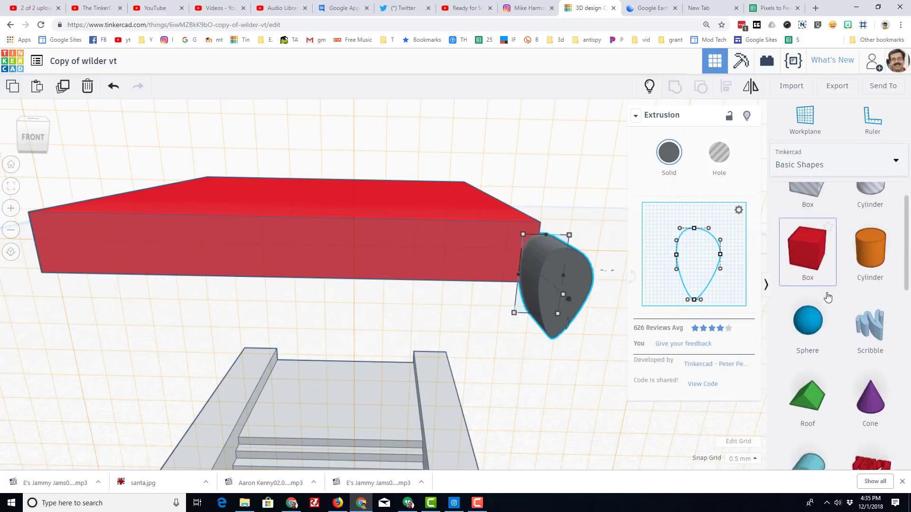
drag(818, 442, 277, 149)
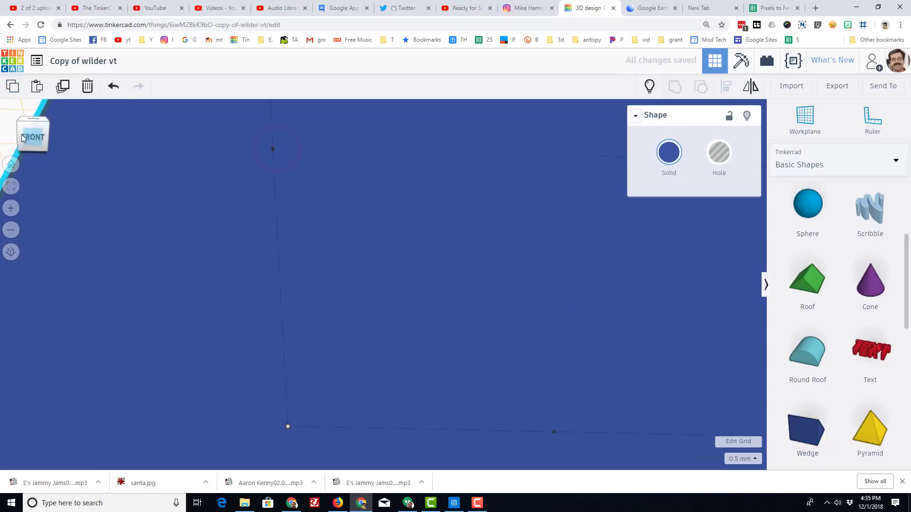
click(10, 186)
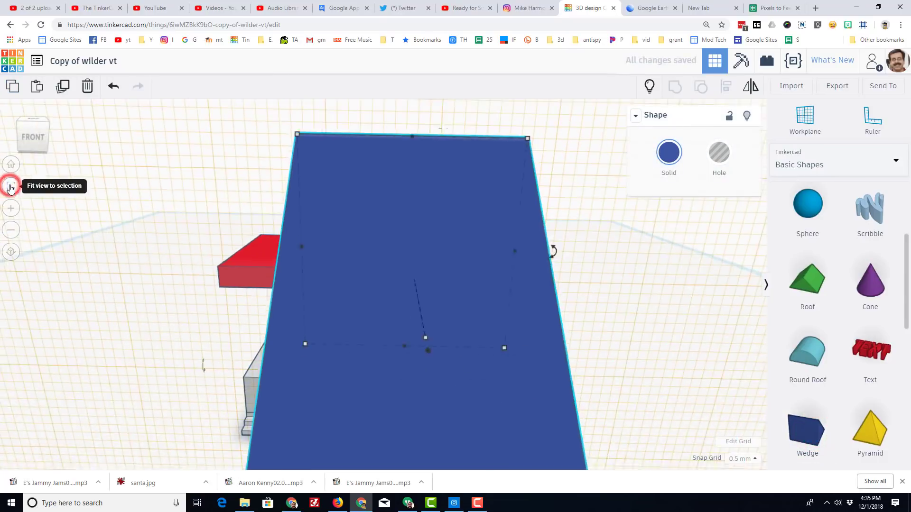
click(32, 119)
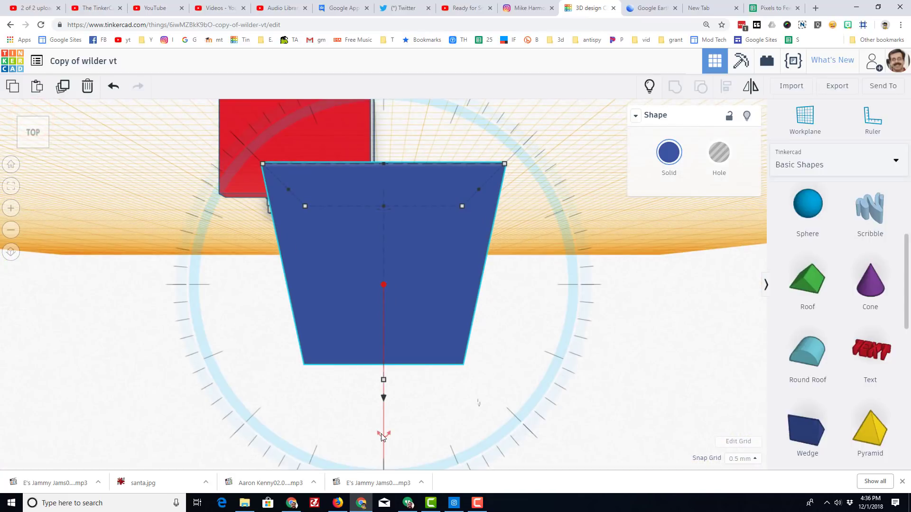
drag(381, 433, 518, 303)
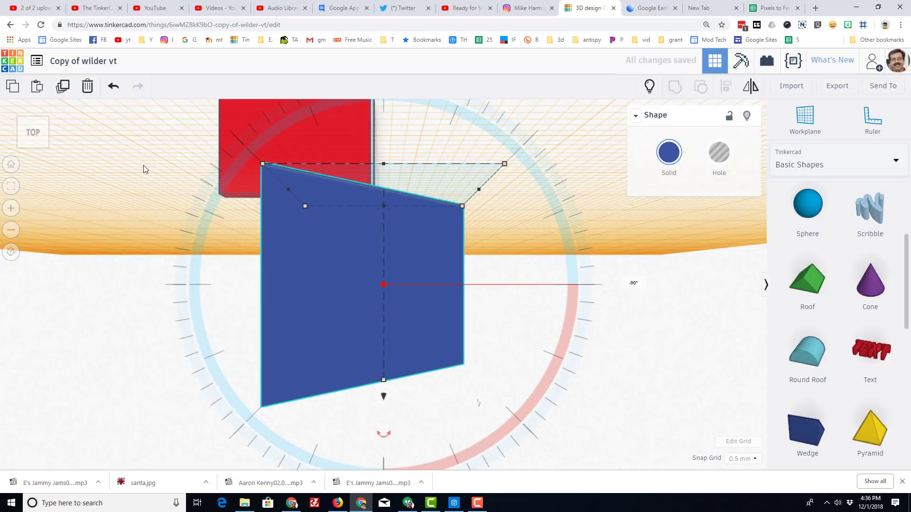
click(38, 149)
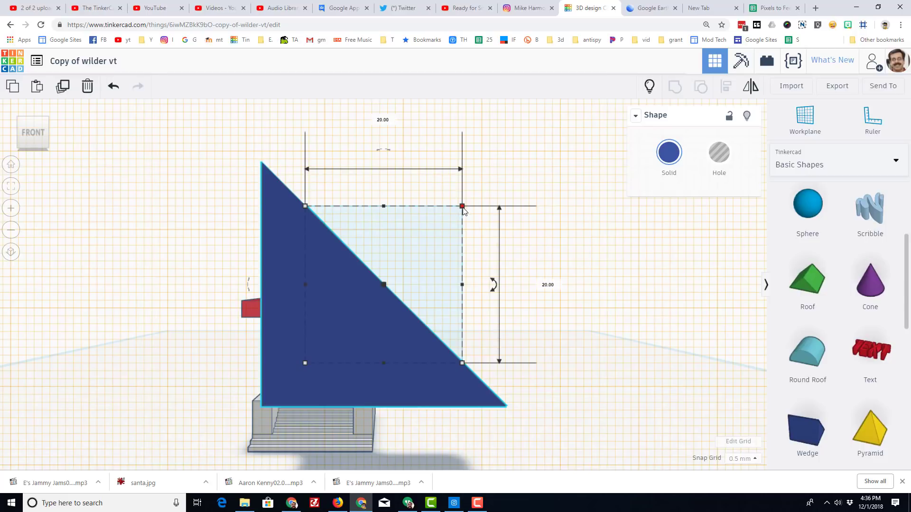
Scale the wedge to 5×5, move it to the canopy's right end, and make it a hole
drag(462, 207, 311, 347)
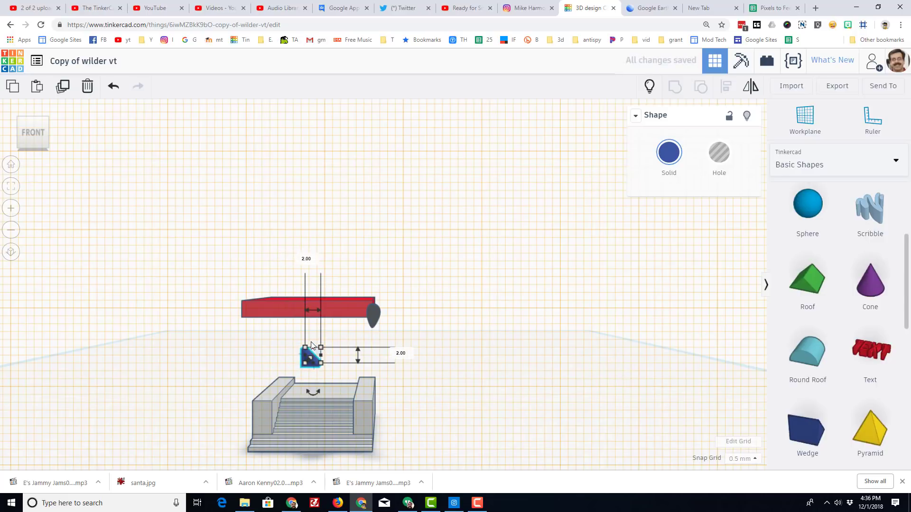
key(Right)
key(Right)
key(Right)
key(Right)
key(Right)
key(Right)
key(Right)
key(Right)
key(Right)
key(Right)
key(Right)
key(Right)
key(Right)
key(Up)
key(Up)
key(Up)
key(Up)
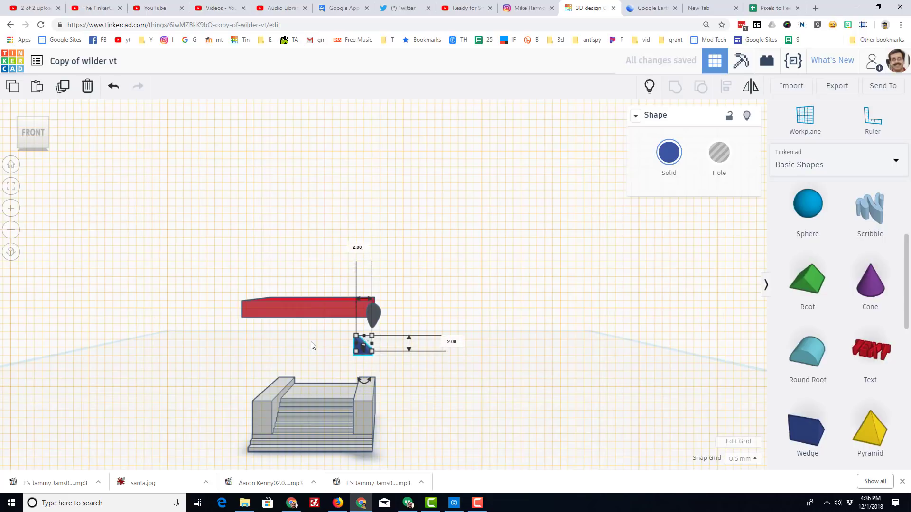
key(ctrl+Up)
key(ctrl+Up)
key(ctrl+Up)
key(ctrl+Up)
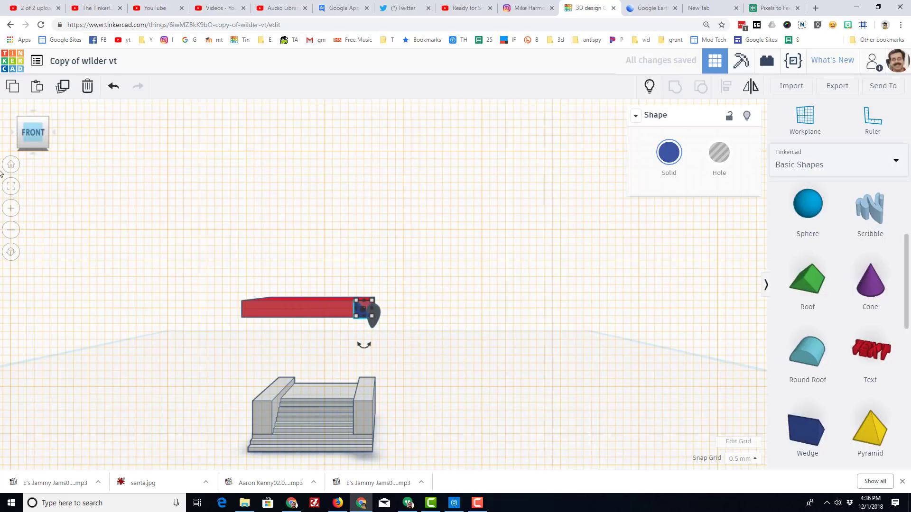
click(11, 185)
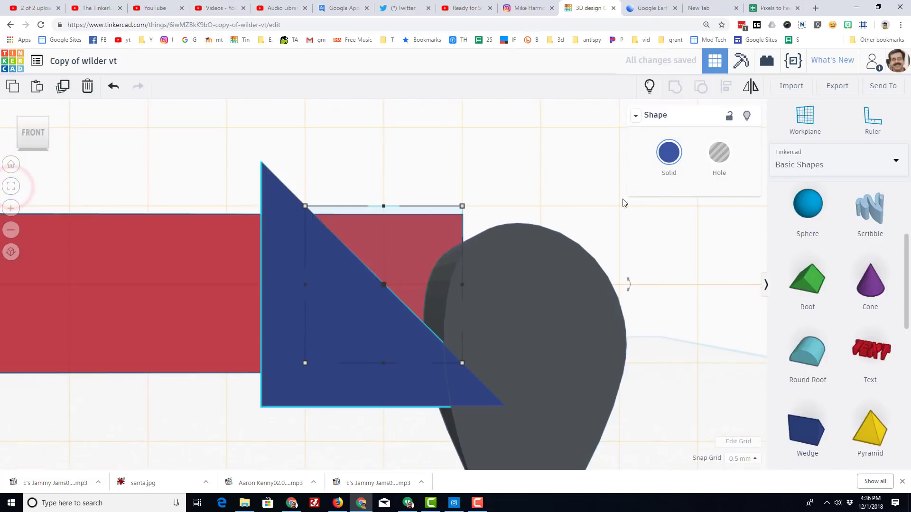
click(719, 153)
mouse_move(486, 303)
right_down()
mouse_move(609, 340)
mouse_move(481, 325)
mouse_move(494, 304)
right_up()
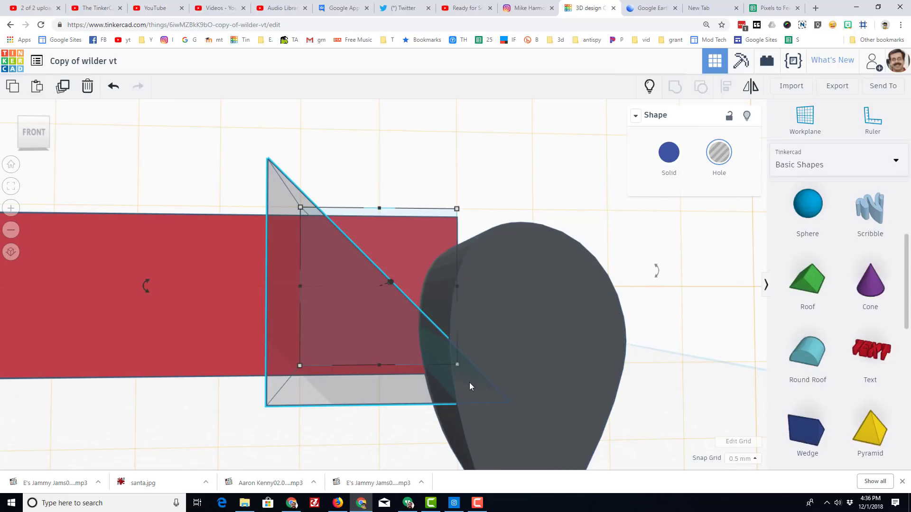
key(ctrl+Up)
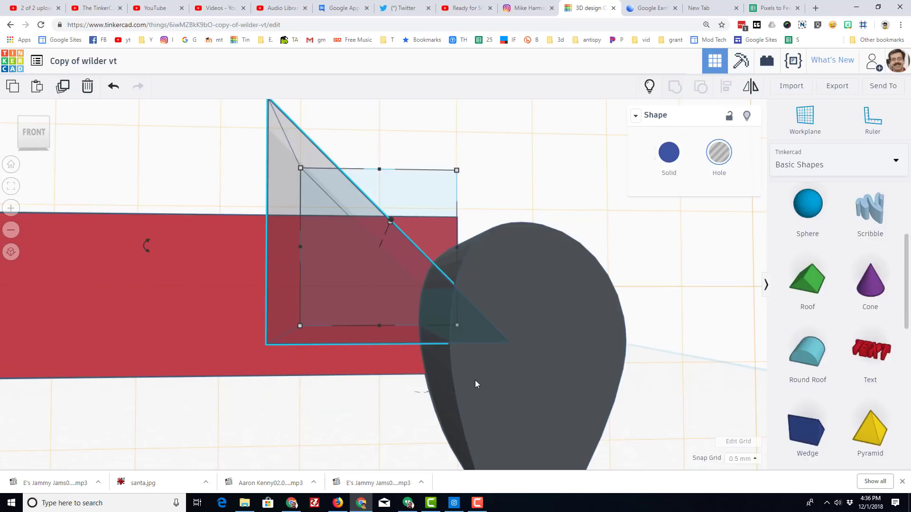
With snap grid at 0.1 mm, lower the wedge slightly and group it with the teardrop
click(739, 459)
click(739, 370)
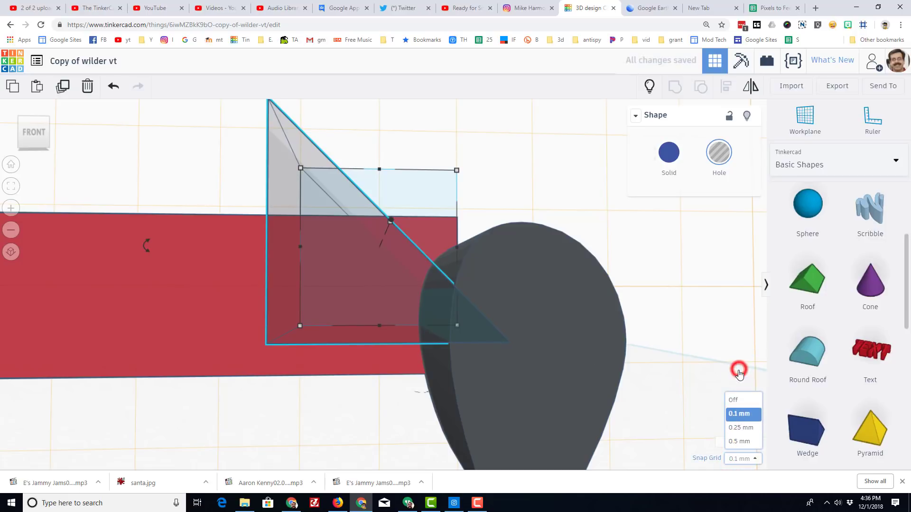
key(ctrl+Down)
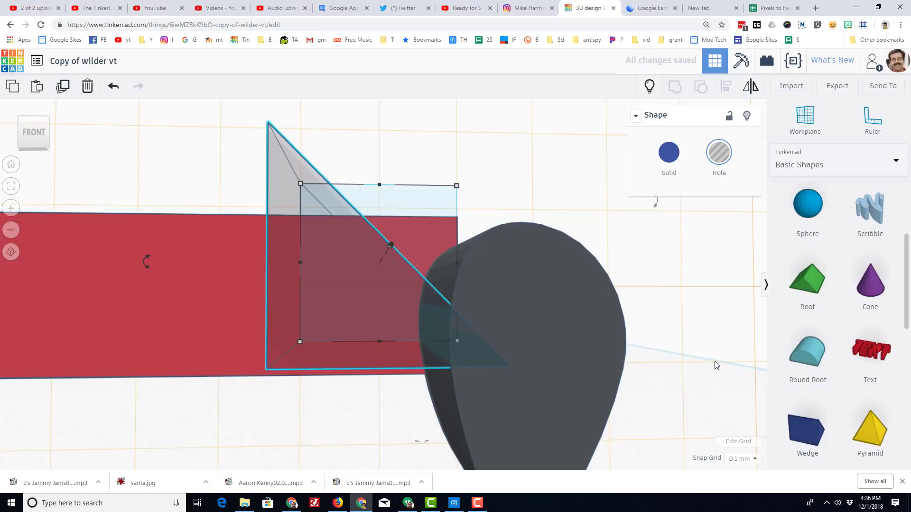
right_drag(540, 163, 234, 249)
drag(301, 346, 301, 346)
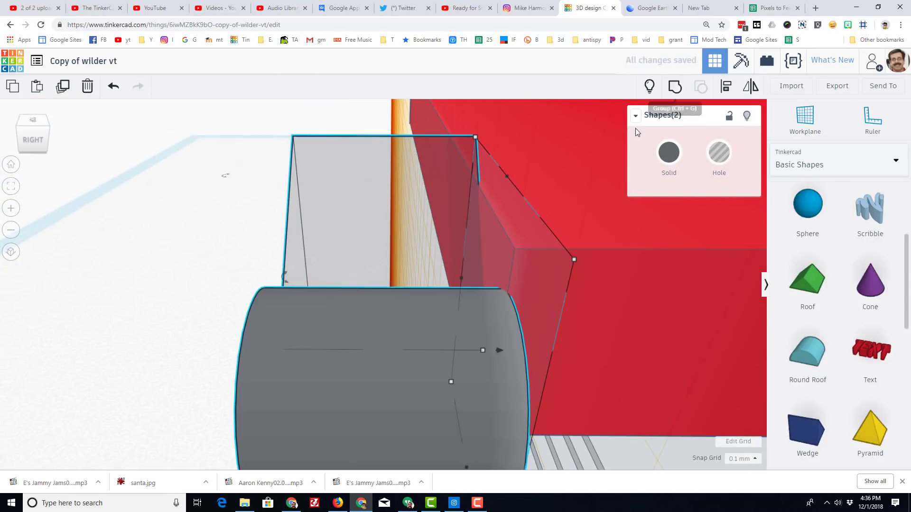
click(675, 88)
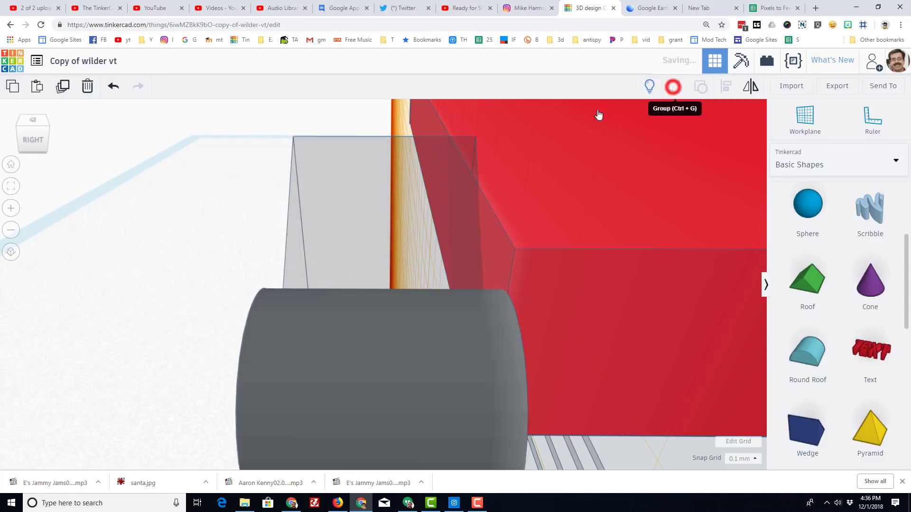
right_drag(269, 190, 445, 155)
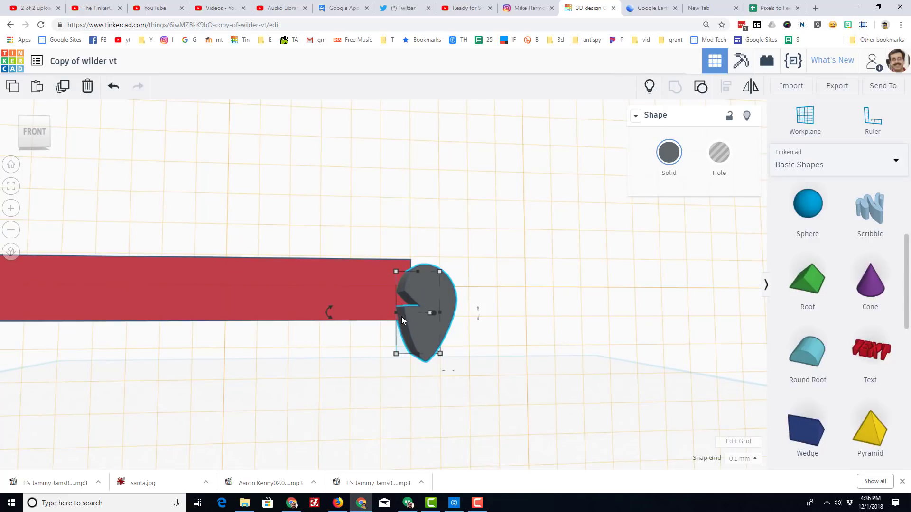
Stretch the half-cylinder into a long roll along the red slab's right edge
right_drag(526, 309, 420, 323)
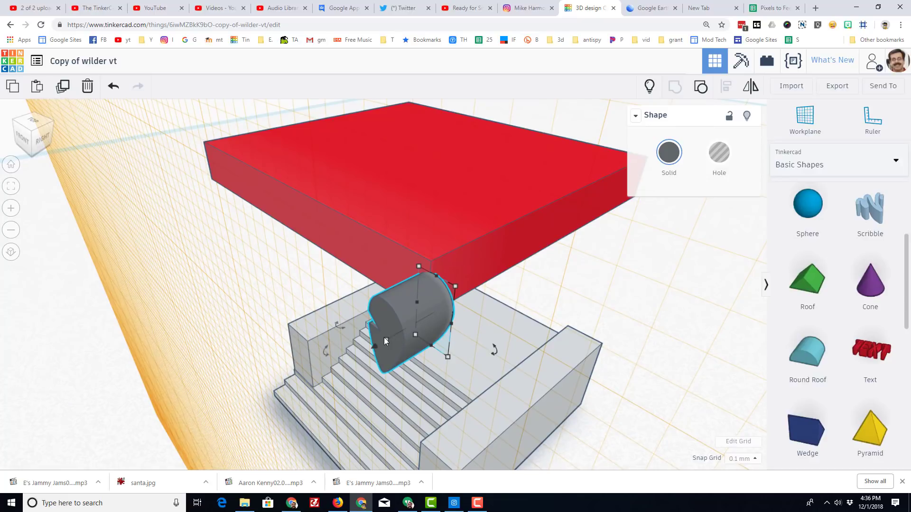
right_drag(593, 291, 588, 228)
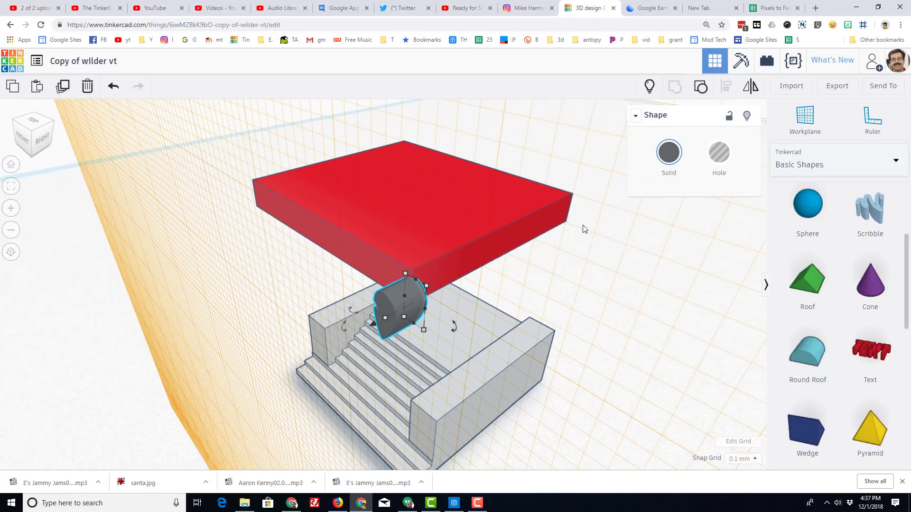
drag(385, 317, 260, 383)
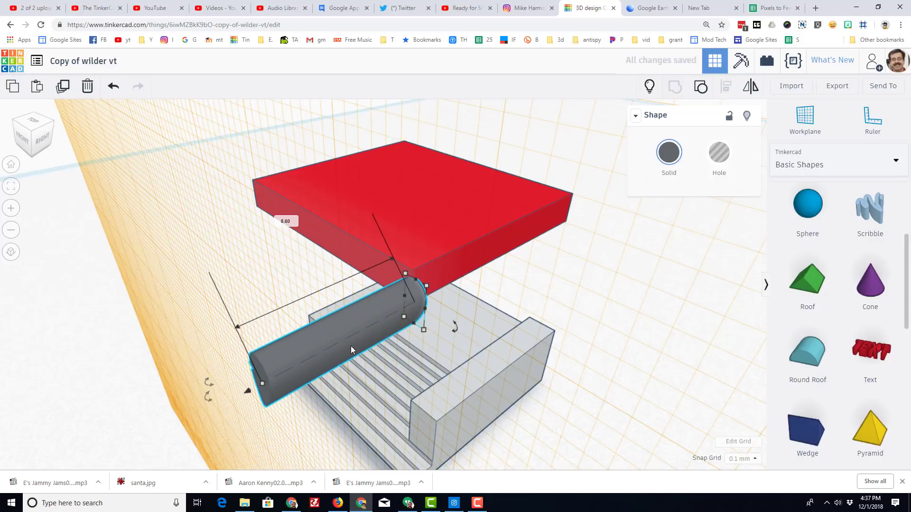
drag(248, 394, 527, 305)
drag(509, 256, 388, 322)
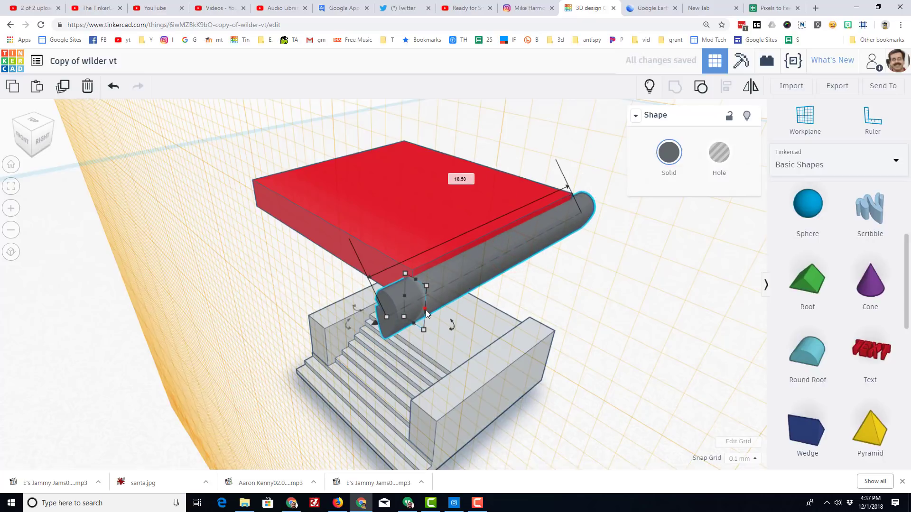
Set the snap grid to 5.0 mm, duplicate the roll and shift the copy left
right_drag(630, 275, 713, 393)
click(743, 460)
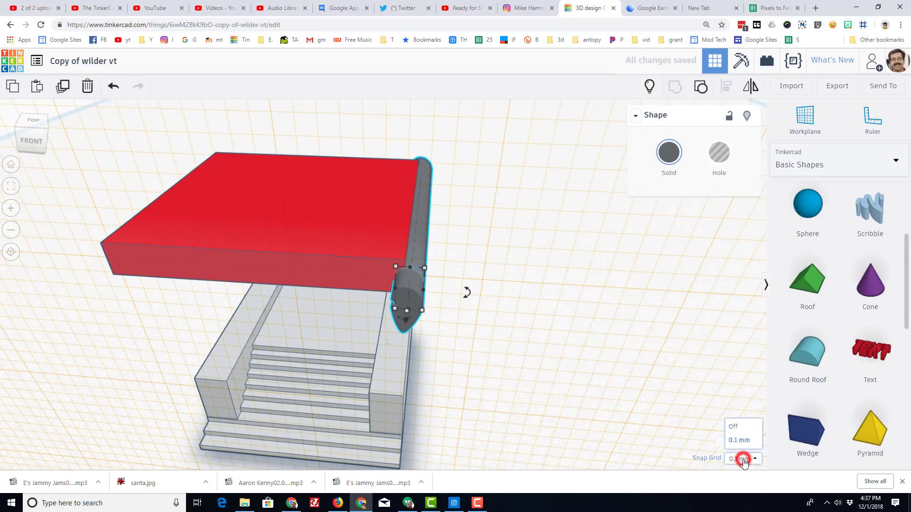
click(737, 441)
key(ctrl+d)
key(Left)
key(Left)
key(Left)
key(Left)
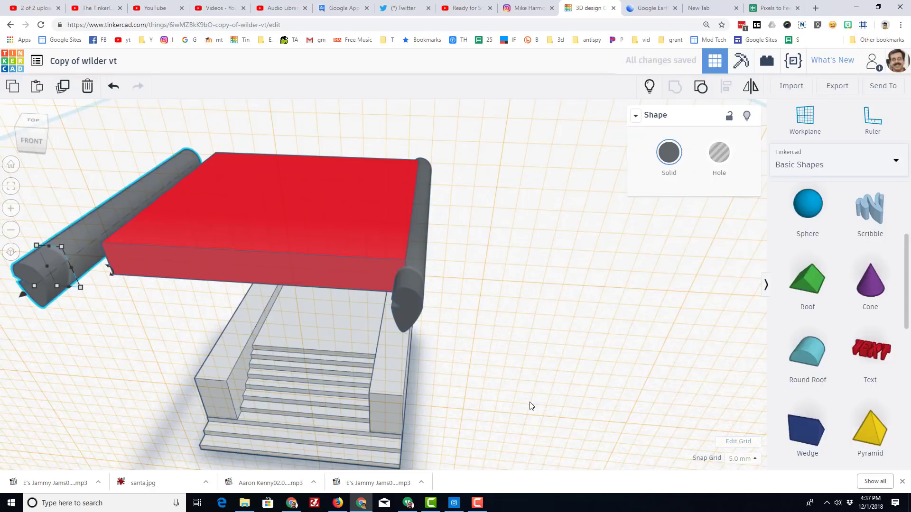
Mirror the copy horizontally and, at 0.1 mm snap, nudge it against the slab's left edge
click(750, 86)
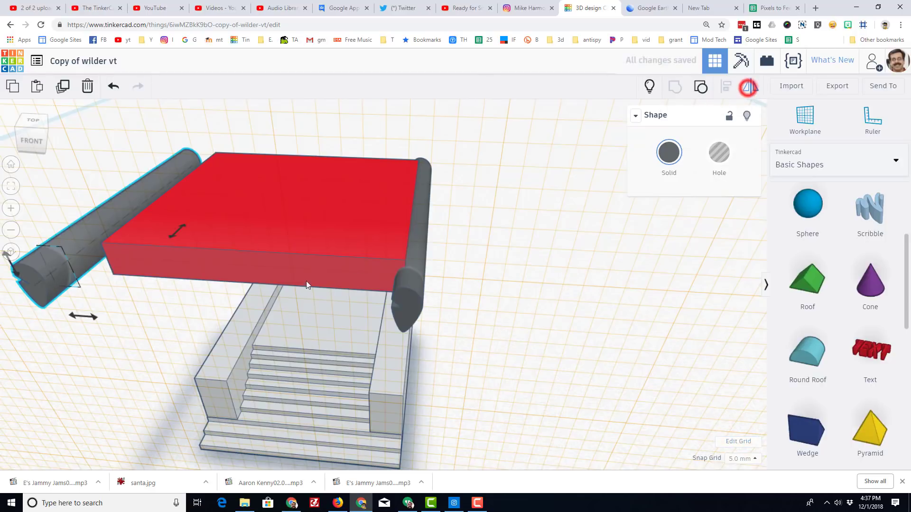
click(89, 318)
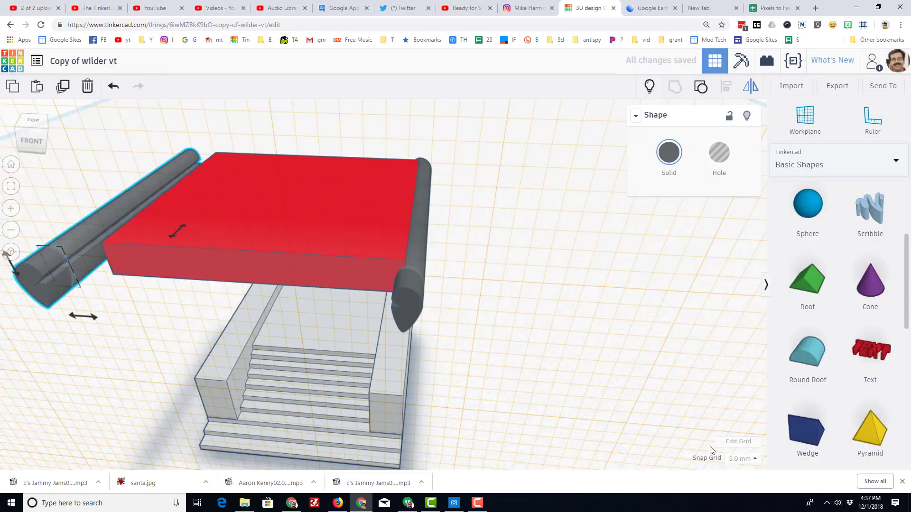
click(742, 459)
click(742, 371)
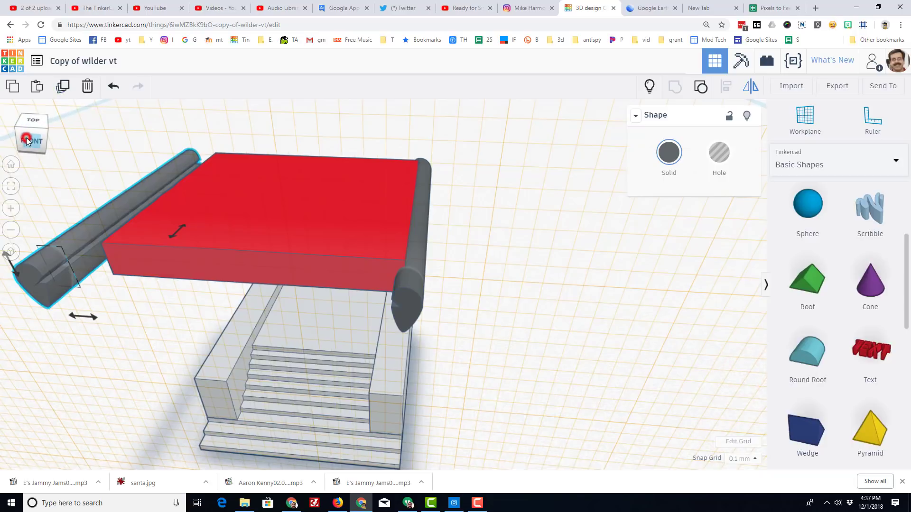
click(26, 137)
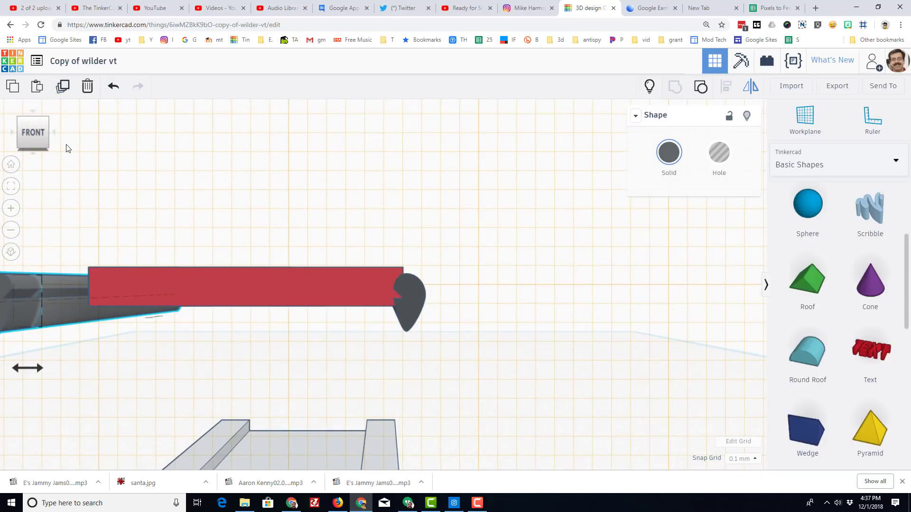
key(Right)
key(Right)
key(Right)
key(Right)
key(Right)
key(Right)
key(Right)
key(Right)
key(Right)
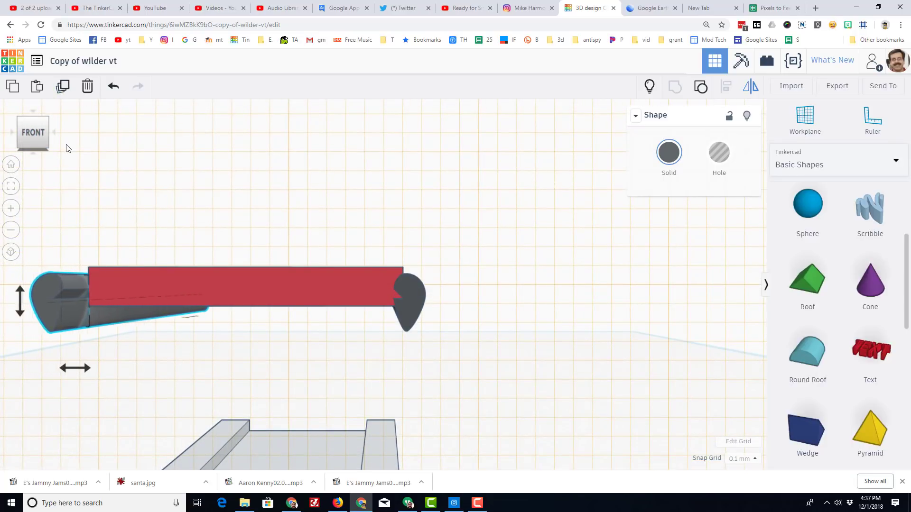
key(Right)
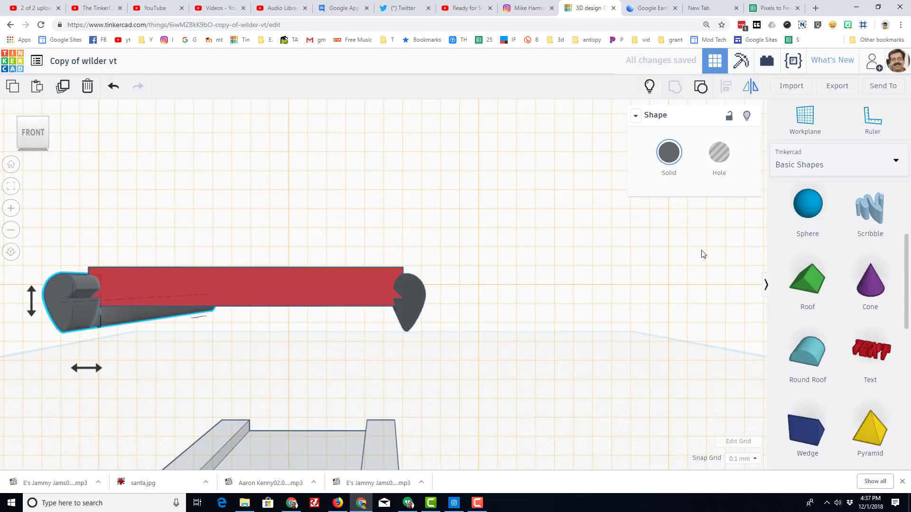
Turn both the right and left rolls into holes
click(405, 295)
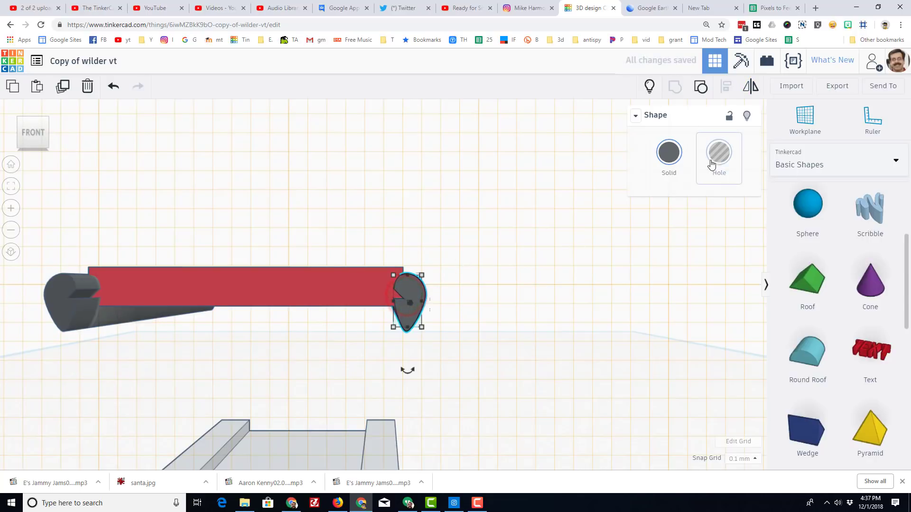
click(719, 153)
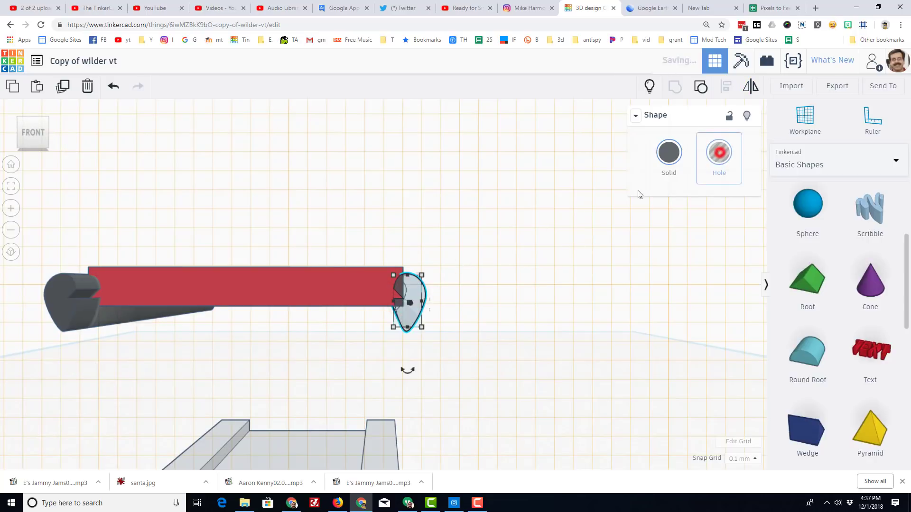
click(64, 299)
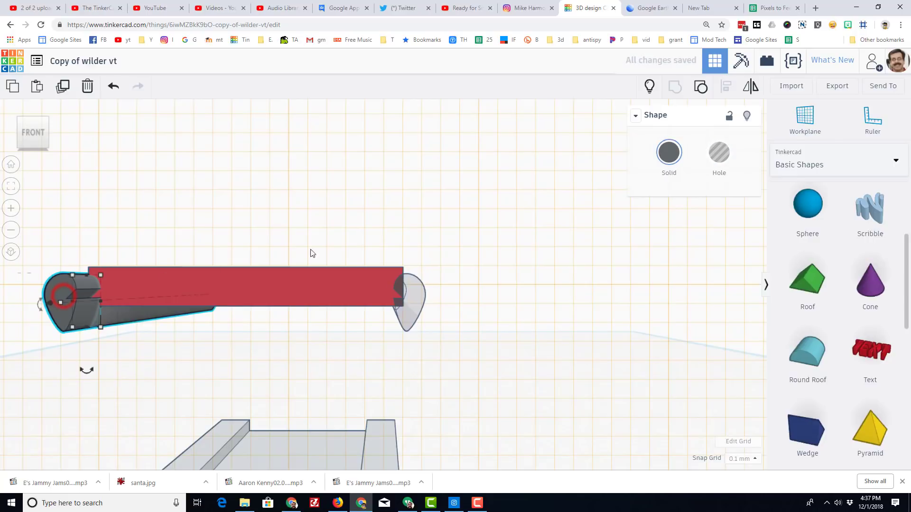
click(718, 152)
Nudge the right-hand hole roll slightly left, checking the canopy from lower angles
right_drag(243, 349, 42, 308)
right_drag(217, 365, 465, 269)
click(402, 292)
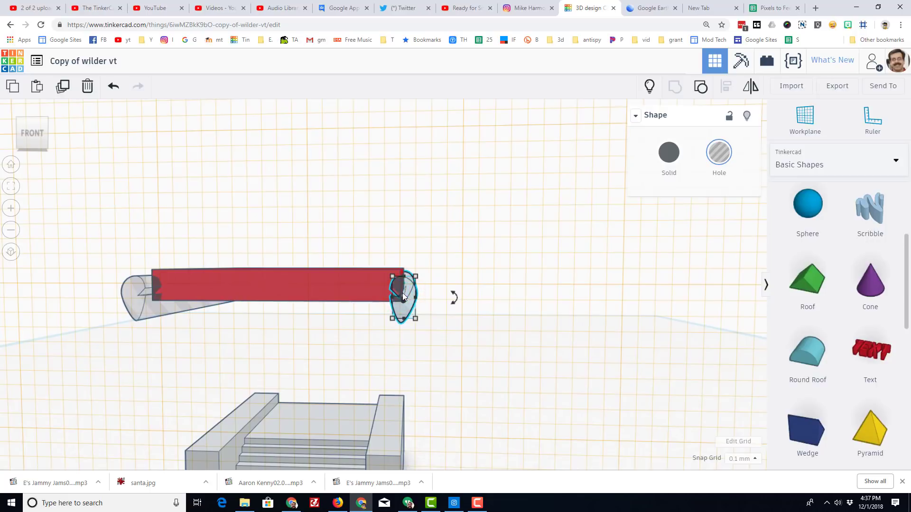
key(Left)
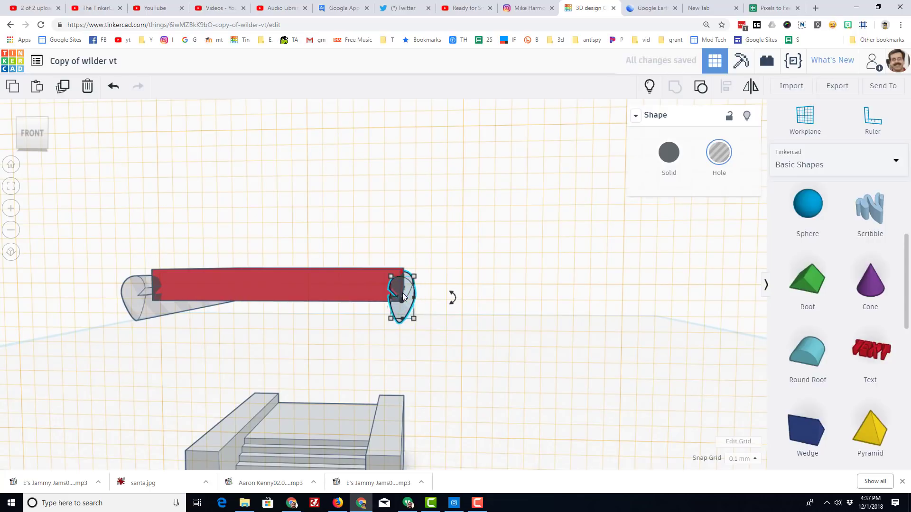
mouse_move(354, 341)
right_down()
mouse_move(398, 346)
mouse_move(315, 340)
mouse_move(366, 334)
mouse_move(275, 331)
mouse_move(388, 300)
right_up()
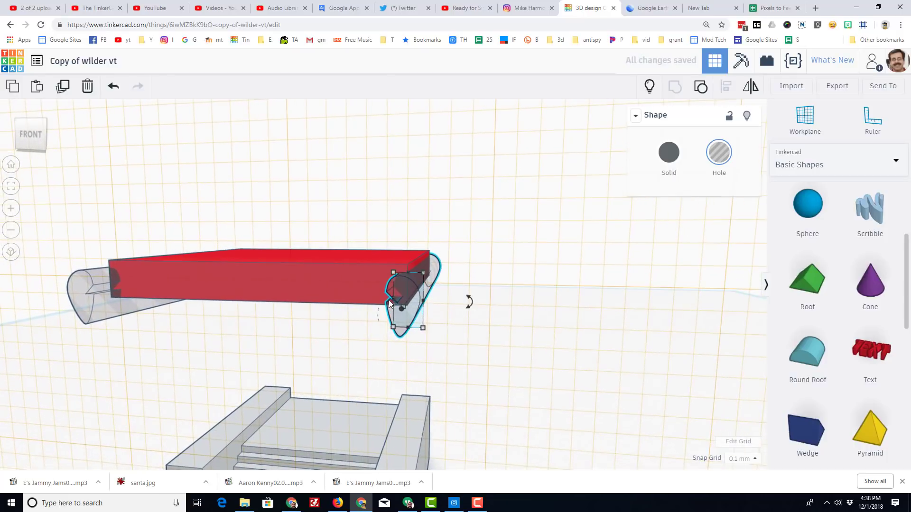
mouse_move(181, 331)
right_down()
mouse_move(270, 330)
mouse_move(214, 319)
mouse_move(170, 331)
mouse_move(270, 331)
mouse_move(237, 372)
mouse_move(175, 334)
right_up()
With snap grid at 5.0 mm, rotate the left hole roll 90 degrees and test its position
click(175, 331)
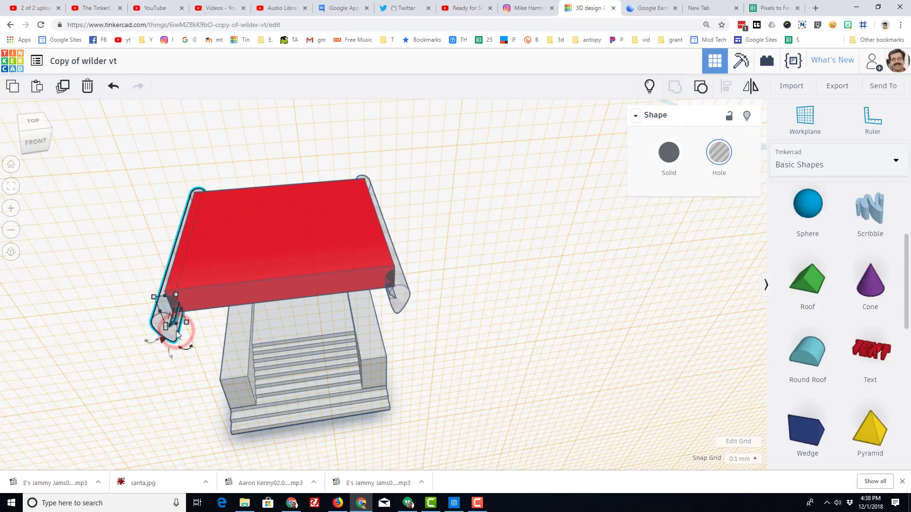
click(749, 460)
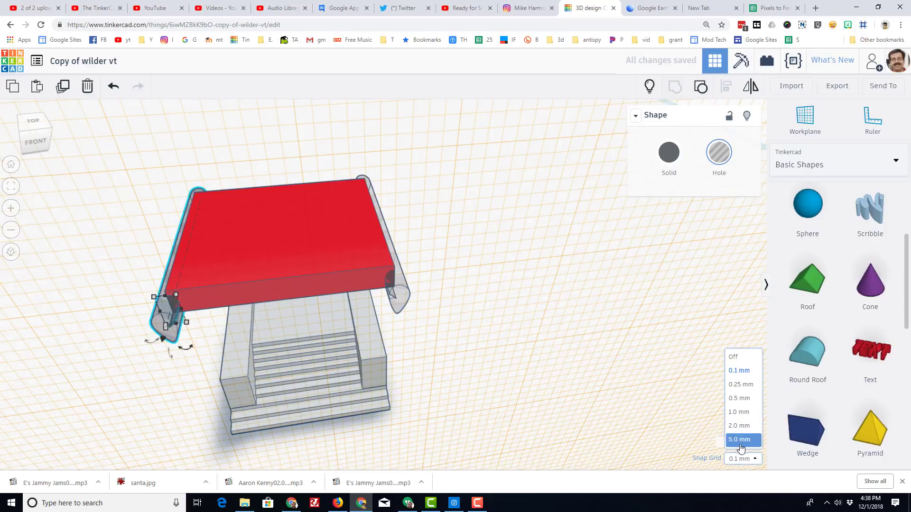
click(741, 440)
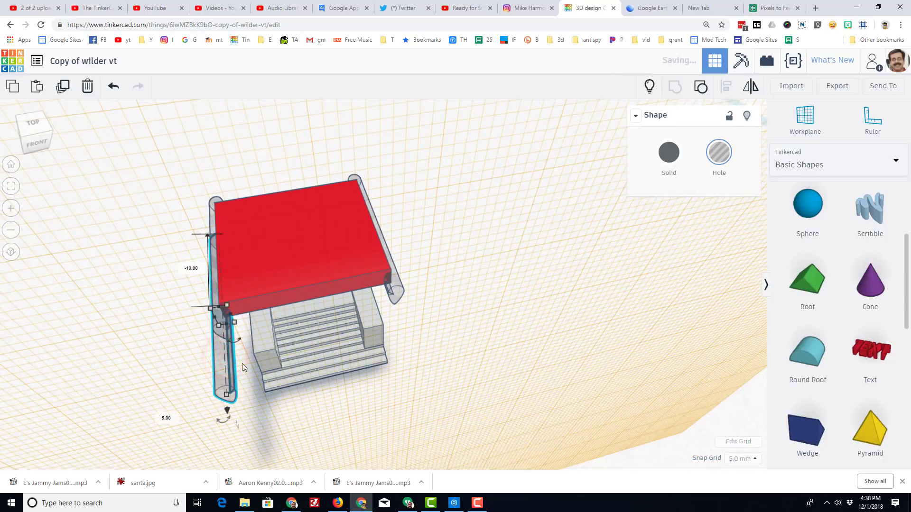
drag(227, 423, 331, 287)
right_drag(317, 351, 347, 330)
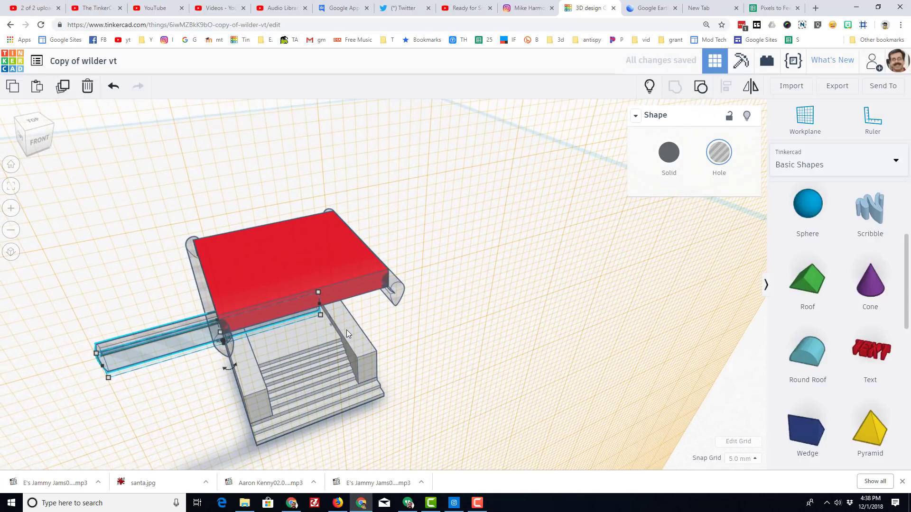
key(Right)
key(Right)
key(Left)
key(Right)
key(Left)
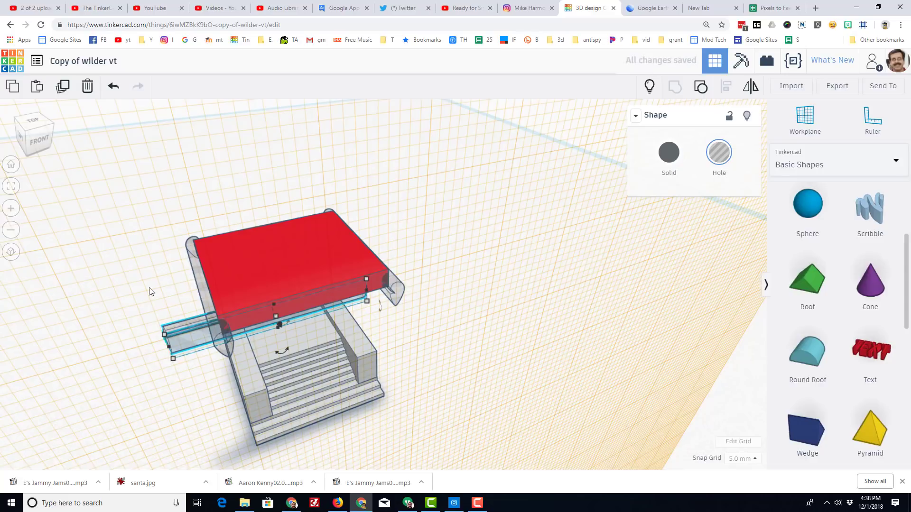
Switch the snap grid to 1.0 mm and move the hole one step right
click(739, 460)
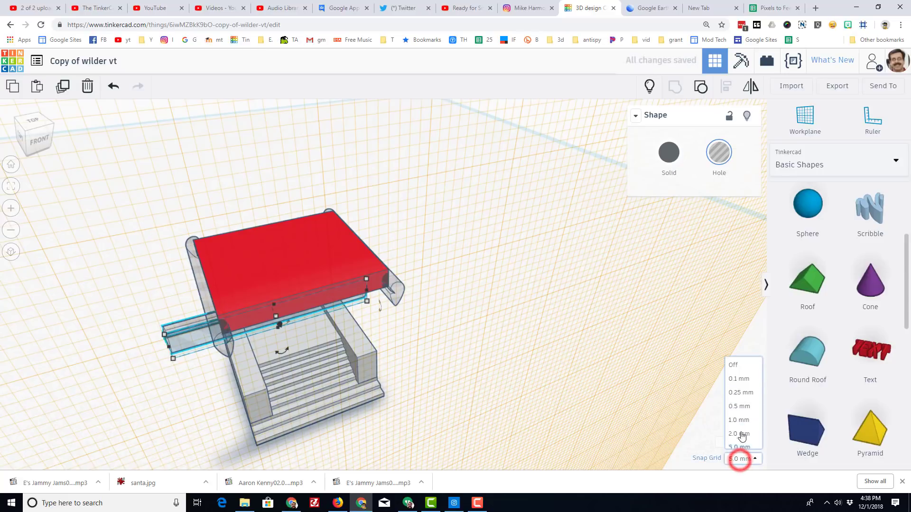
click(738, 411)
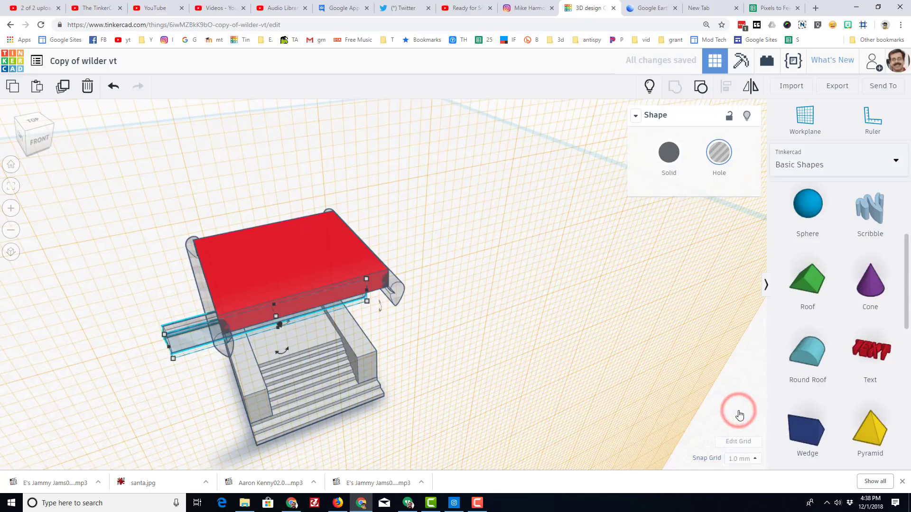
key(Right)
key(Right)
key(Right)
key(Right)
right_drag(291, 369, 444, 340)
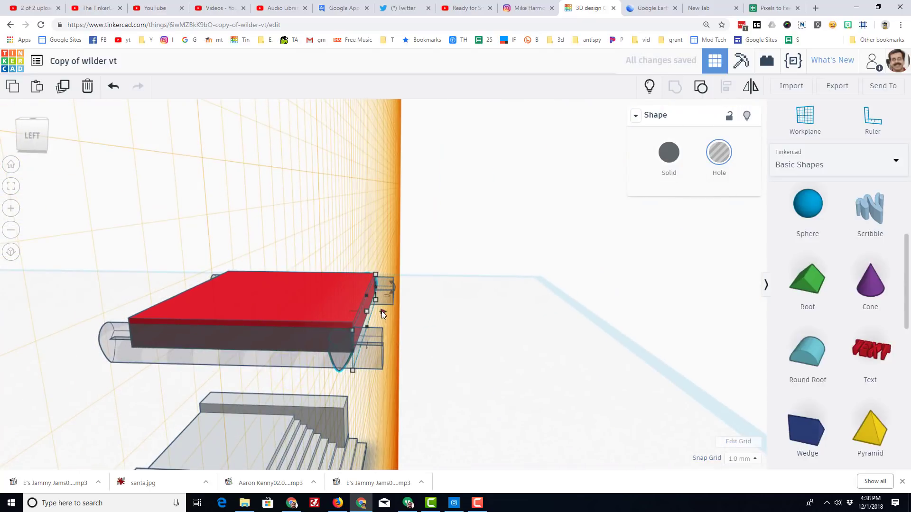
scroll(494, 399, up, 2)
right_drag(494, 399, 506, 378)
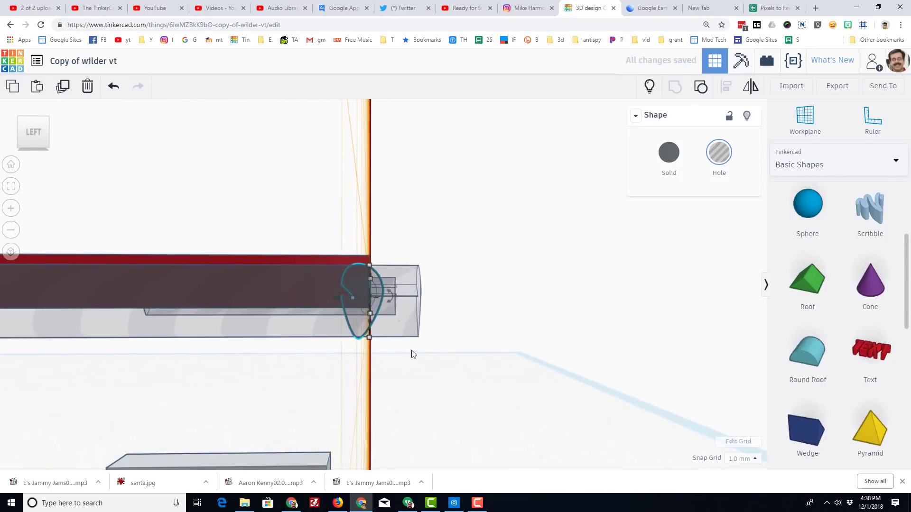
right_drag(542, 335, 427, 342)
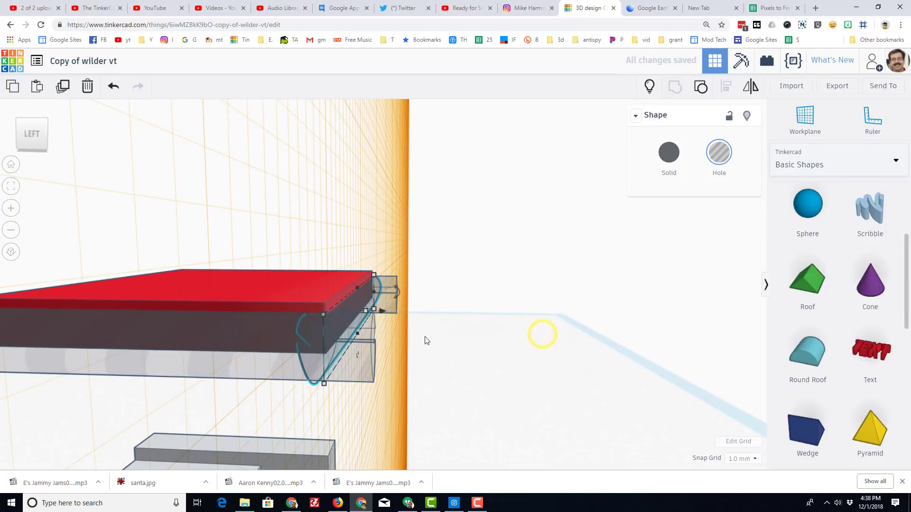
At 0.1 mm snap, fine-tune the hole against the slab's edge and select all four canopy pieces
mouse_move(381, 310)
mouse_down()
mouse_move(394, 314)
mouse_move(385, 315)
mouse_up()
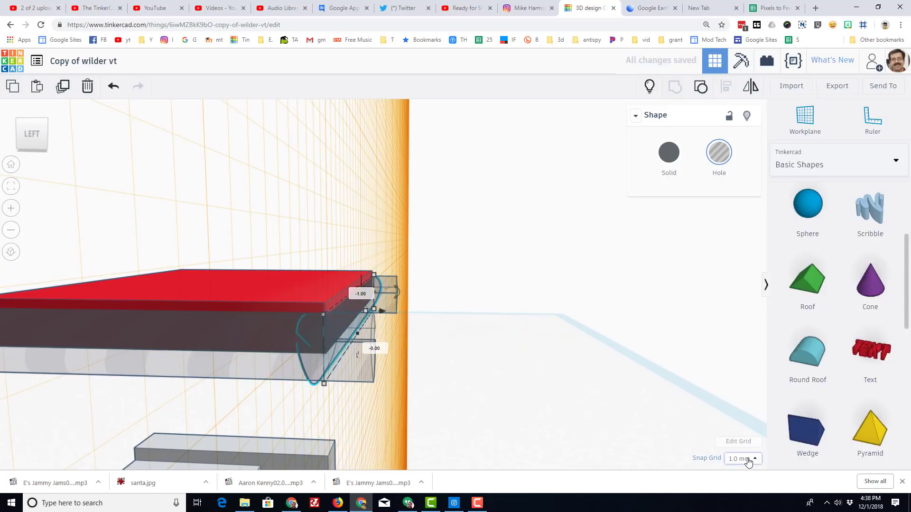
click(738, 368)
mouse_move(520, 393)
right_down()
mouse_move(534, 395)
mouse_move(527, 388)
right_up()
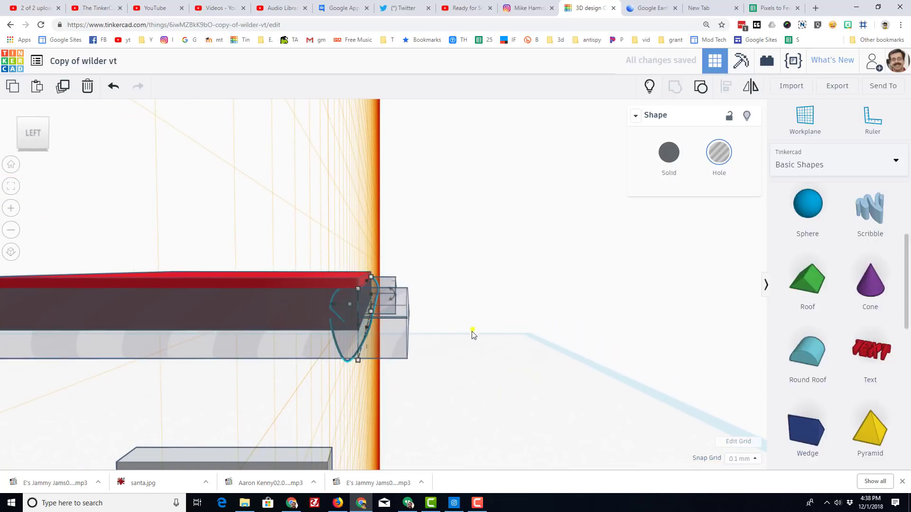
right_drag(473, 329, 459, 341)
drag(382, 319, 383, 321)
right_drag(408, 341, 276, 230)
drag(277, 230, 469, 318)
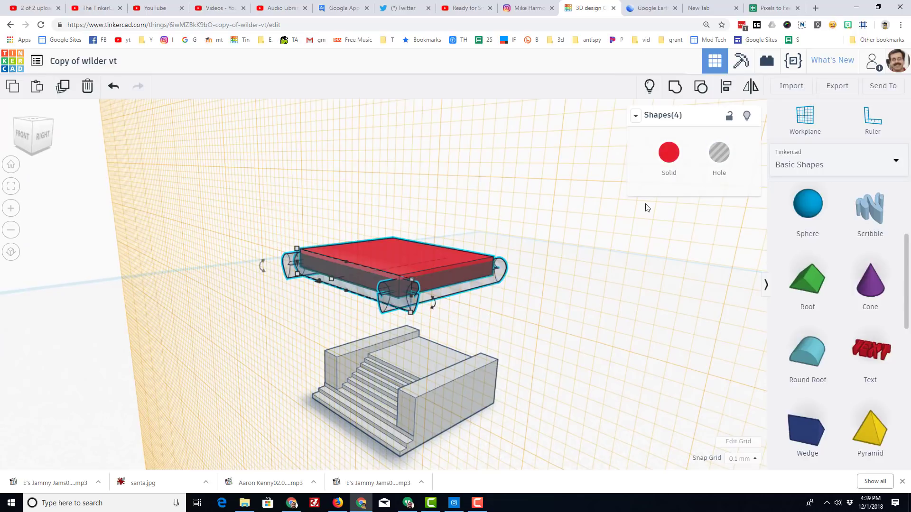
Group the four canopy pieces and recolour the canopy light grey to match the stairs
click(674, 86)
right_drag(317, 349, 358, 350)
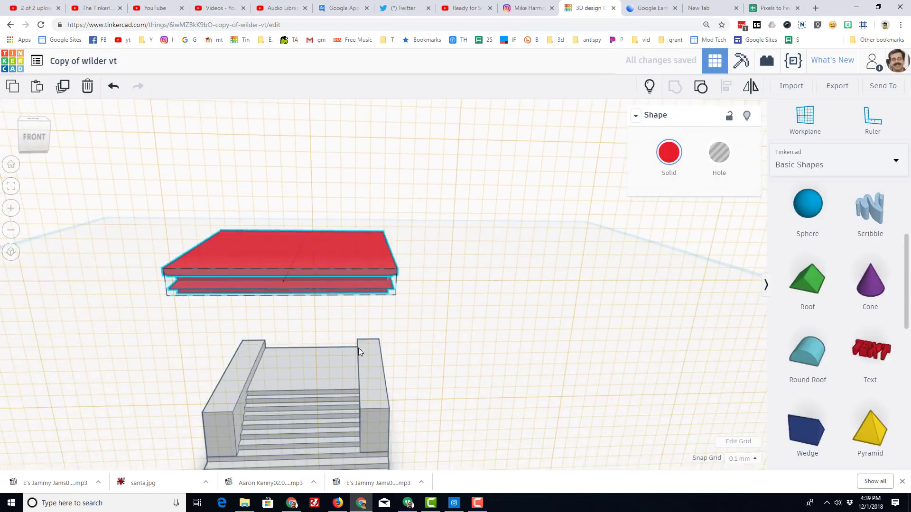
click(661, 158)
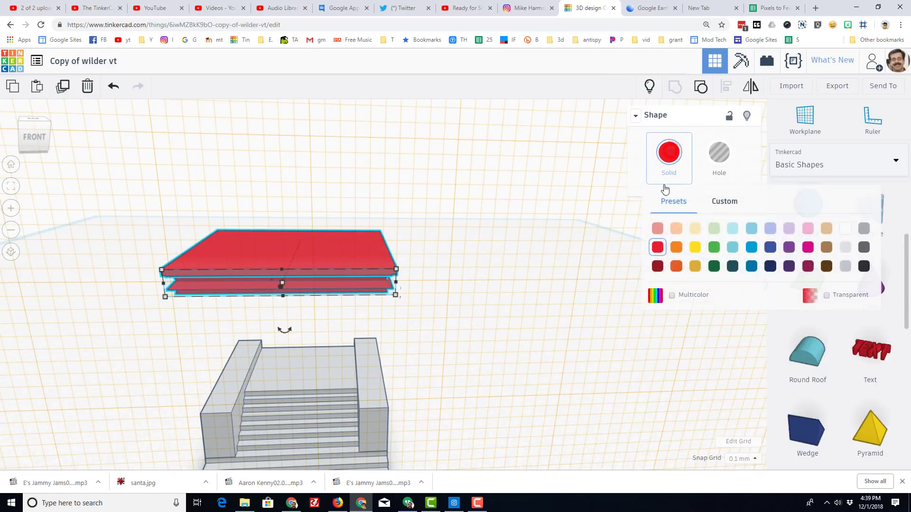
click(846, 267)
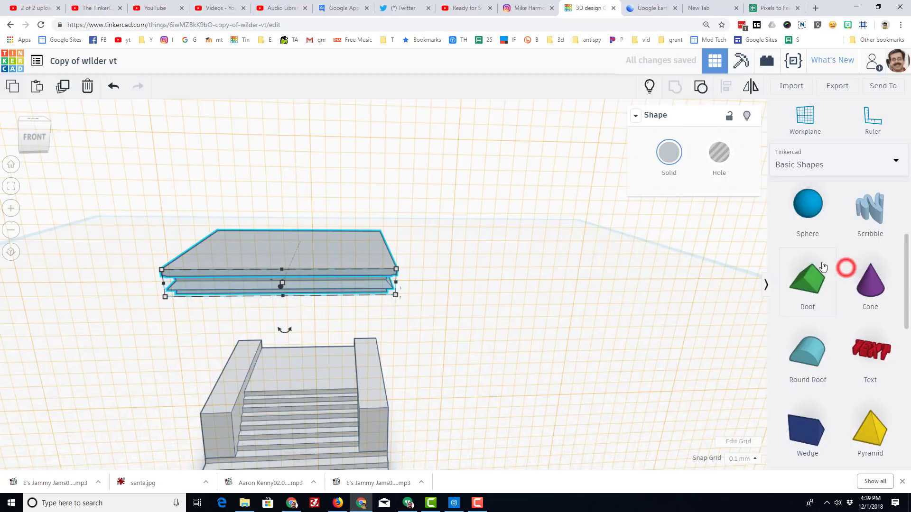
click(669, 153)
click(844, 247)
right_drag(516, 279, 231, 223)
scroll(231, 223, down, 1)
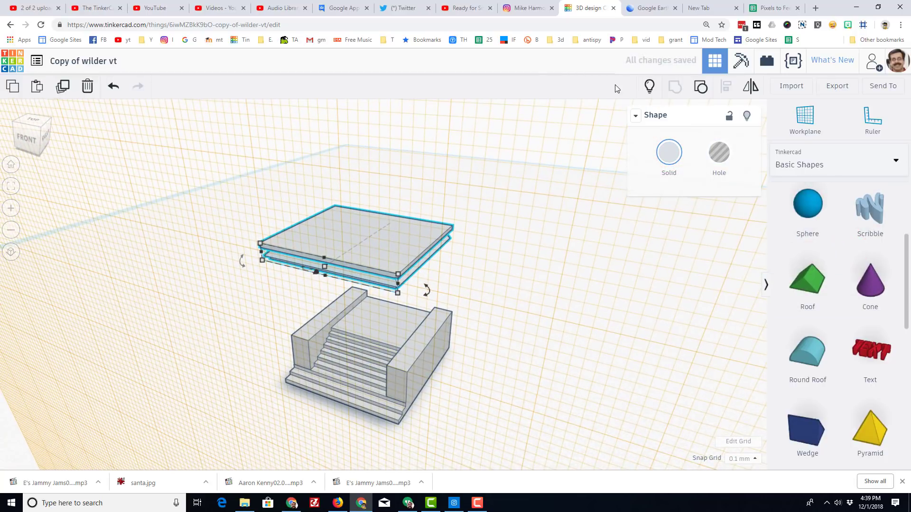
Reveal the hidden building walls and group the building, canopy and stairs into one
click(650, 86)
right_drag(345, 265, 426, 278)
scroll(269, 314, down, 3)
right_drag(234, 363, 96, 181)
drag(445, 205, 280, 422)
click(673, 90)
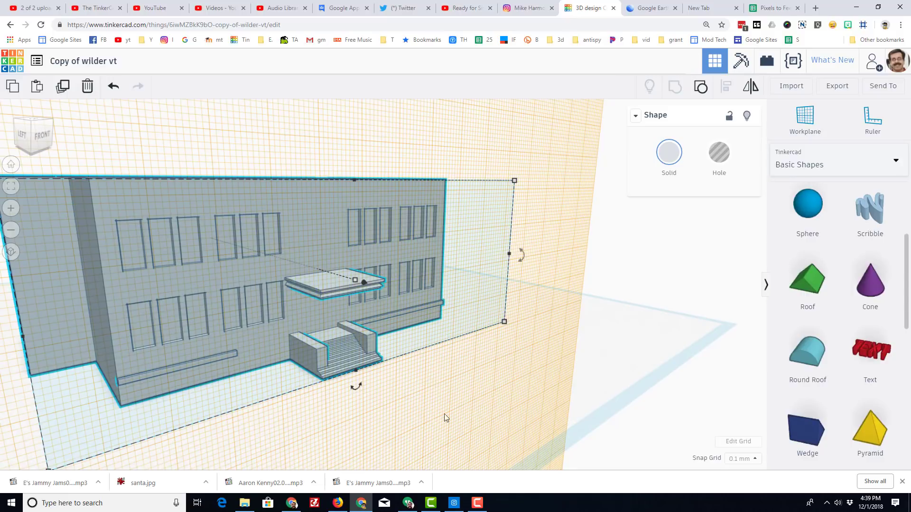
Check the real building in Street View and put a working plane on the front wall
key(w)
click(586, 401)
right_drag(619, 388, 522, 380)
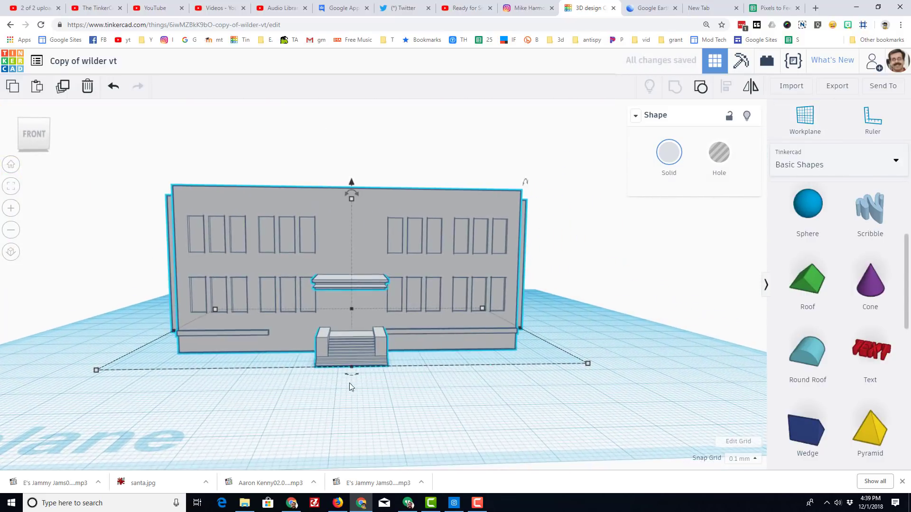
scroll(361, 383, up, 3)
right_drag(301, 384, 462, 382)
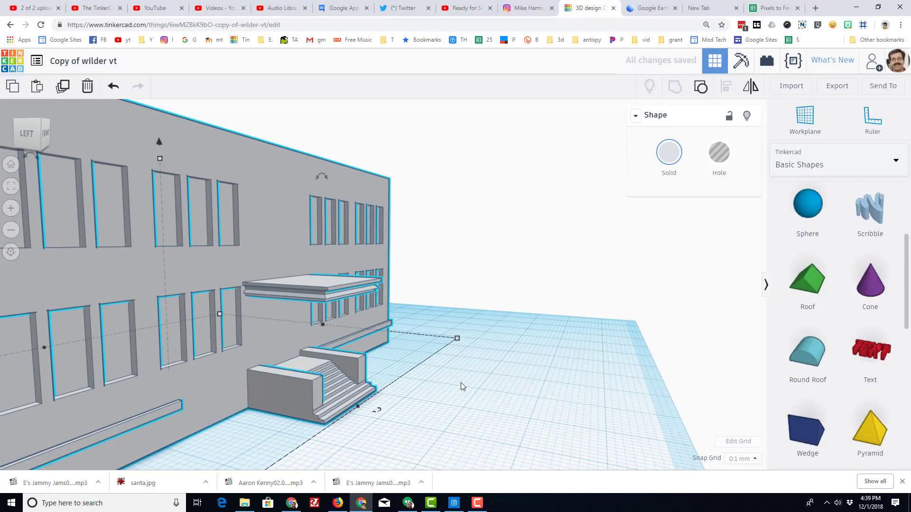
click(649, 9)
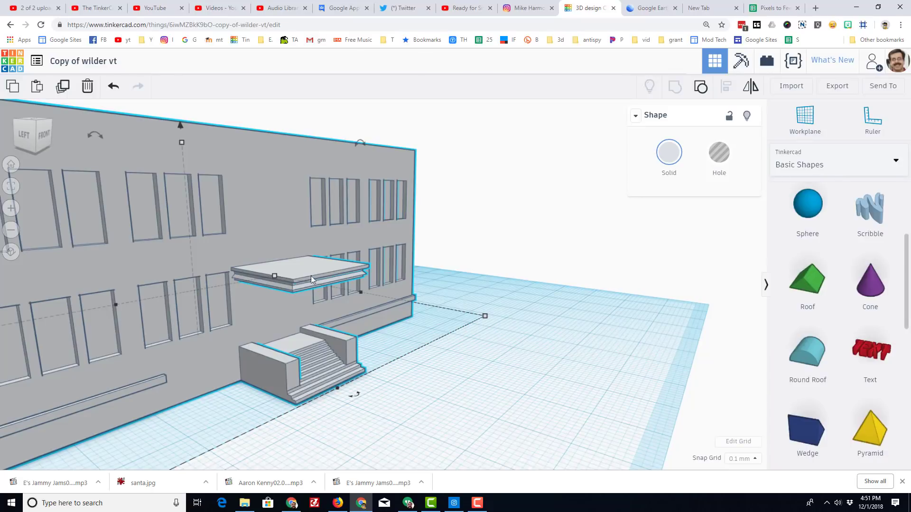
key(w)
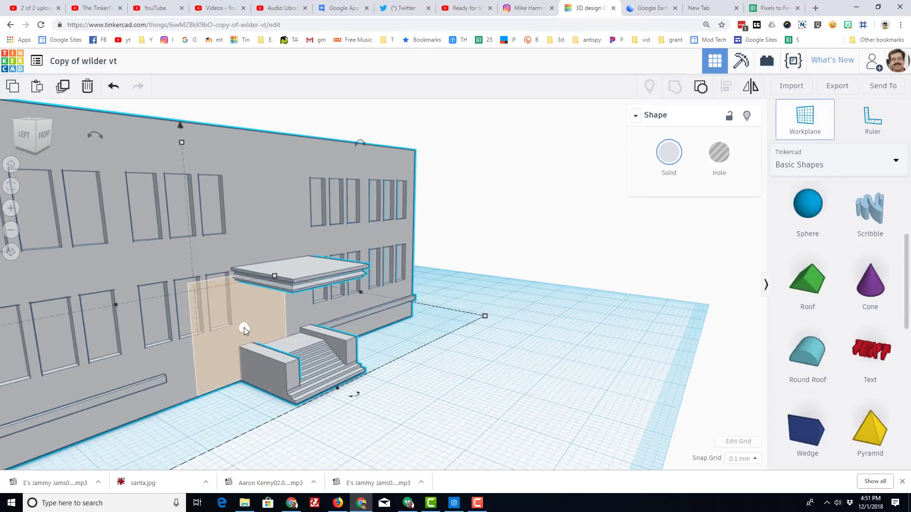
click(245, 326)
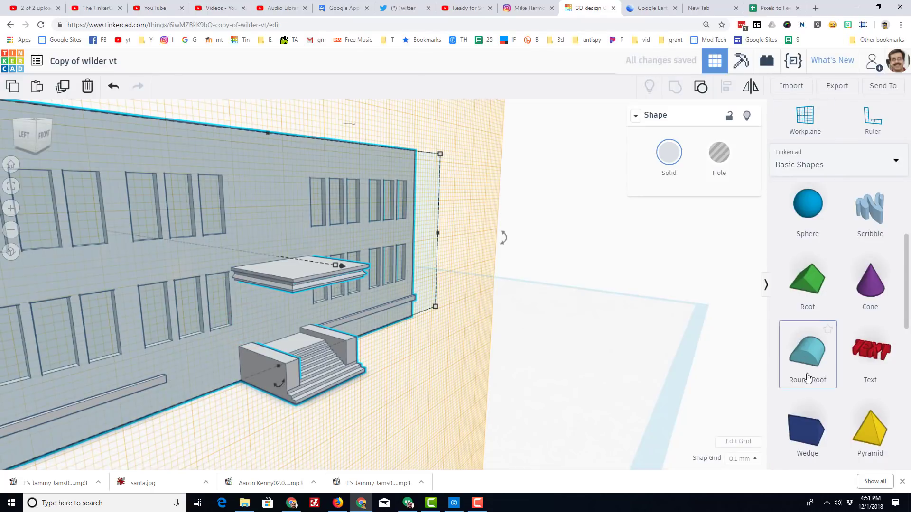
Add a red box on the front wall, reduce its depth from 8.80 to 3.80, and shorten it
scroll(808, 363, up, 3)
drag(808, 289, 280, 336)
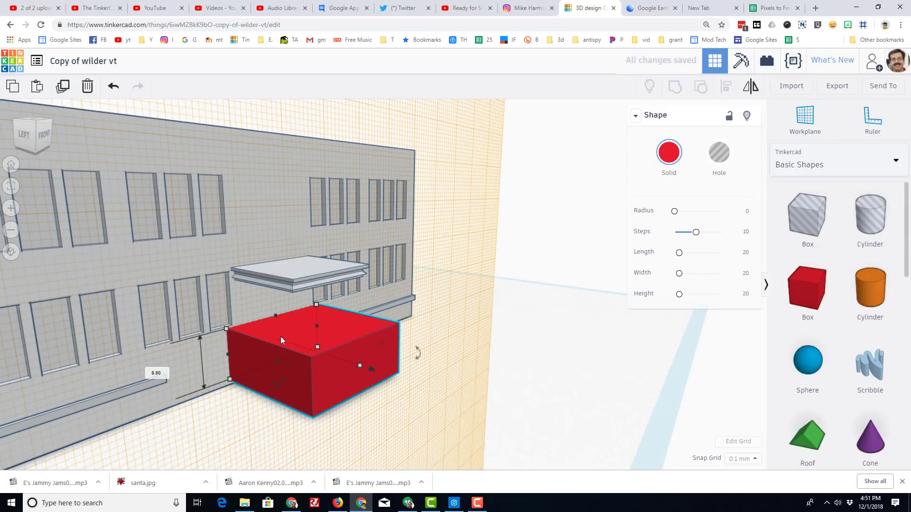
right_drag(396, 398, 257, 369)
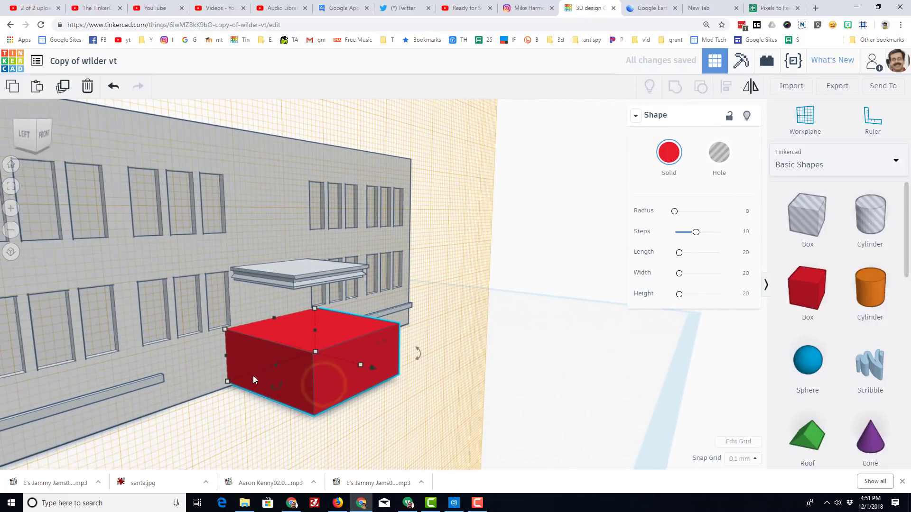
drag(274, 366, 193, 356)
scroll(285, 341, up, 3)
drag(291, 399, 234, 373)
Select the red block and inspect its position beside the stairs
right_drag(210, 386, 286, 327)
click(286, 327)
click(243, 340)
scroll(255, 343, up, 4)
right_drag(234, 339, 289, 344)
scroll(289, 344, down, 2)
right_drag(191, 380, 245, 358)
scroll(300, 382, down, 2)
Select the building group on its own, leaving the red block unselected
click(298, 375)
click(246, 344)
click(240, 385)
right_drag(220, 405, 295, 401)
shift+click(303, 377)
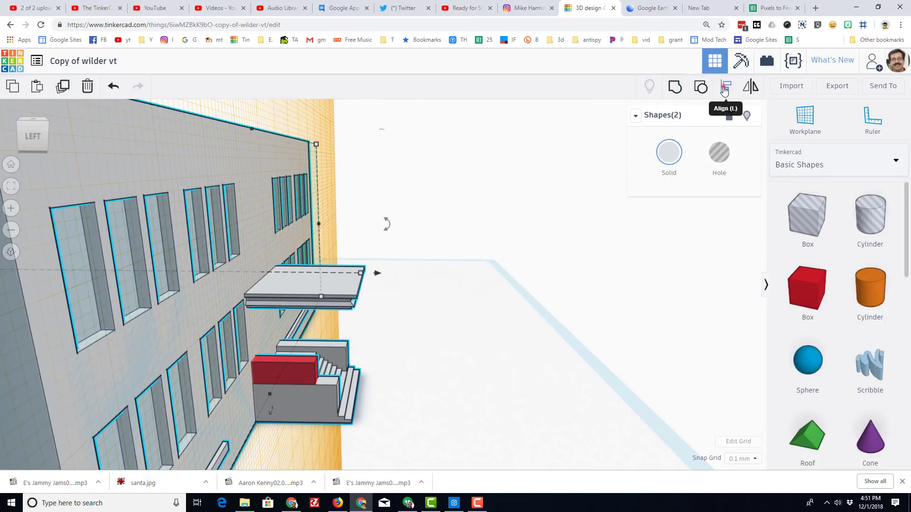
right_drag(410, 332, 379, 347)
click(327, 346)
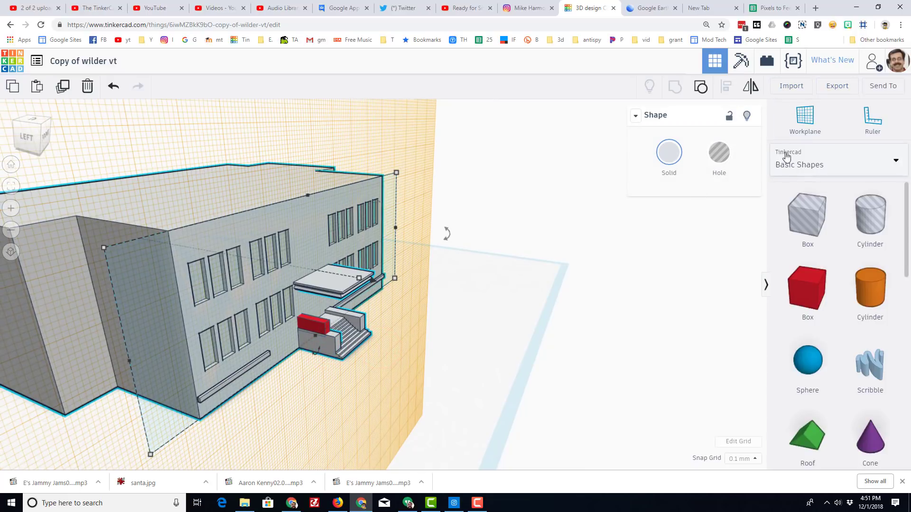
Ungroup the building and align the red box with the staircase
click(698, 90)
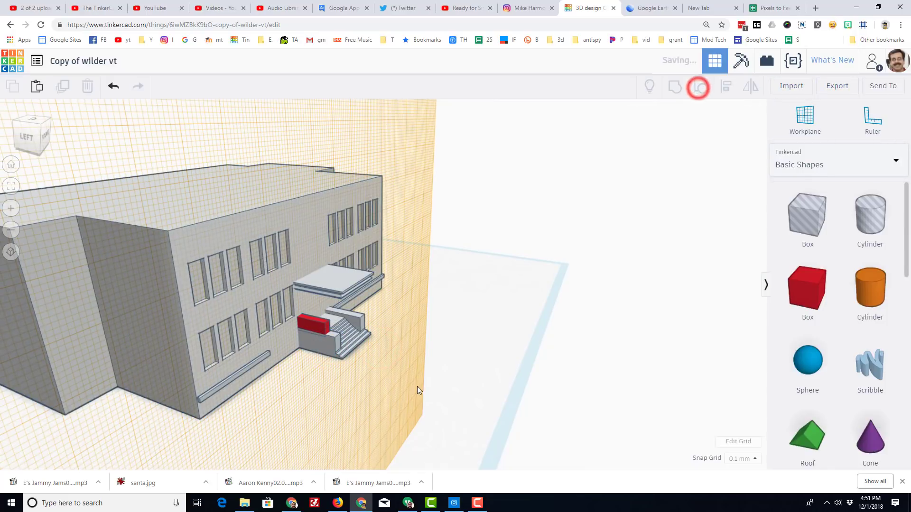
click(318, 354)
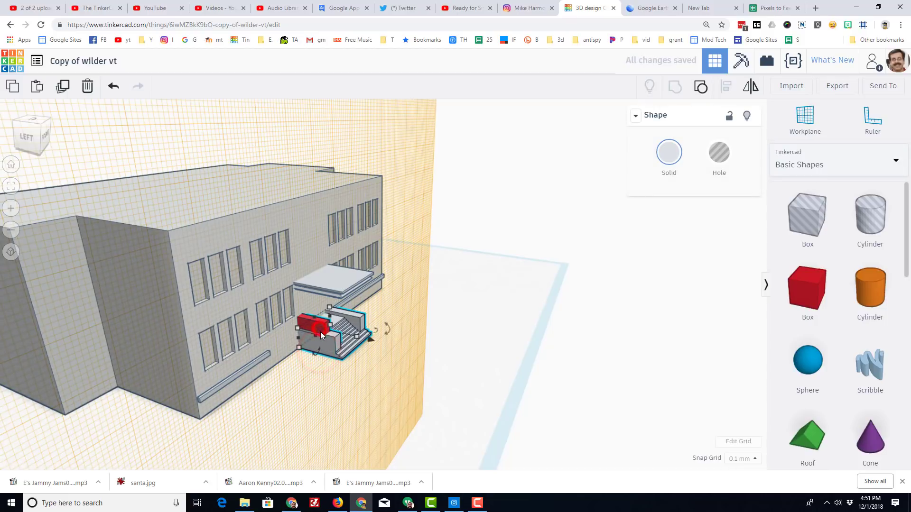
shift+click(320, 331)
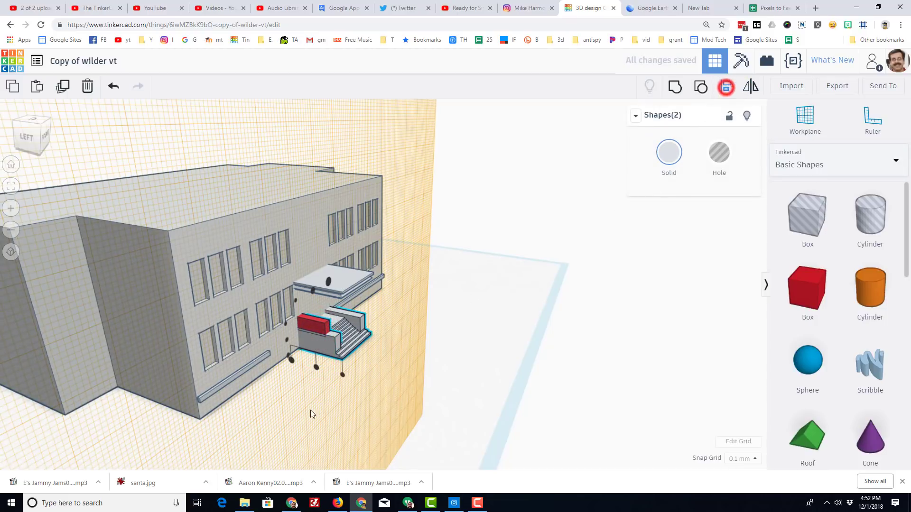
right_drag(438, 400, 345, 403)
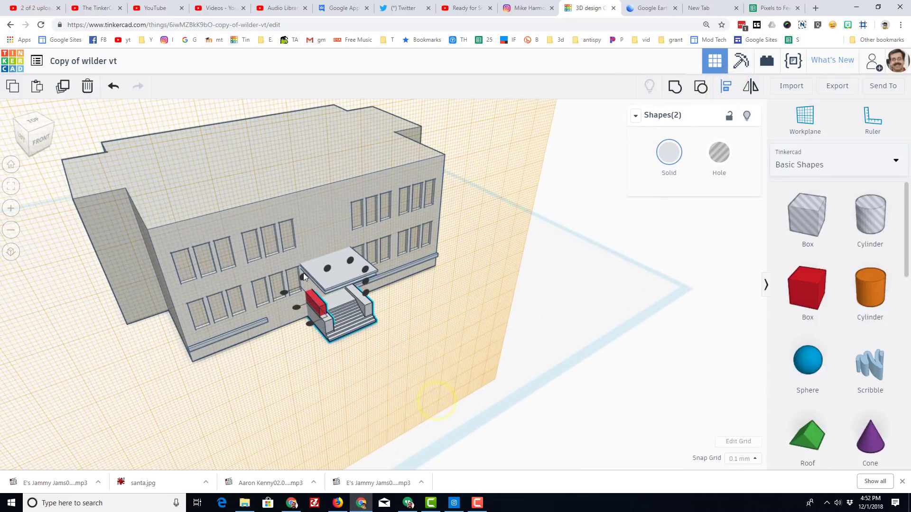
click(302, 277)
scroll(298, 380, up, 2)
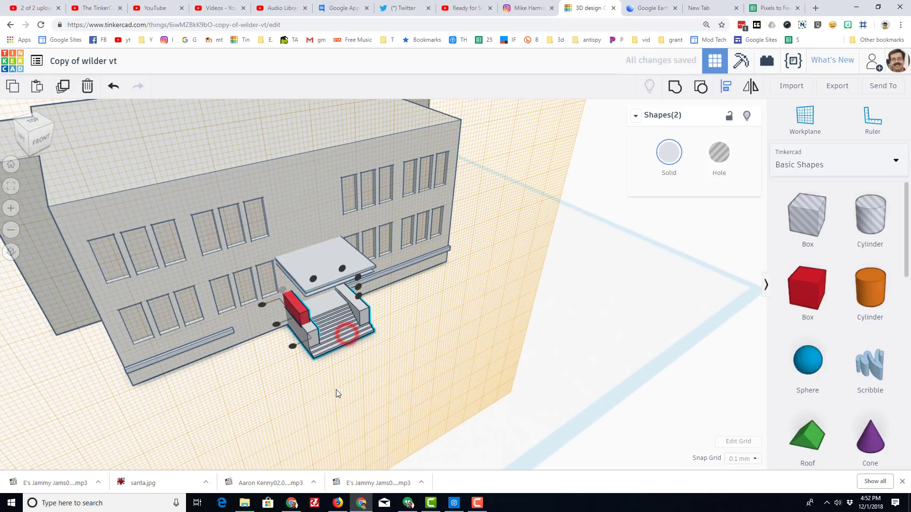
scroll(335, 392, up, 3)
click(223, 382)
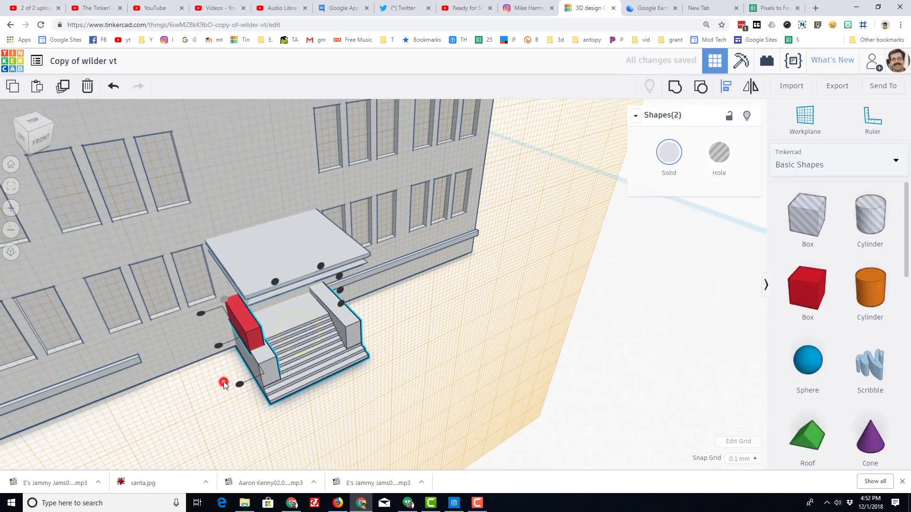
Shorten the red box beside the stairs to 3.40 tall
scroll(193, 382, up, 4)
click(184, 353)
click(182, 362)
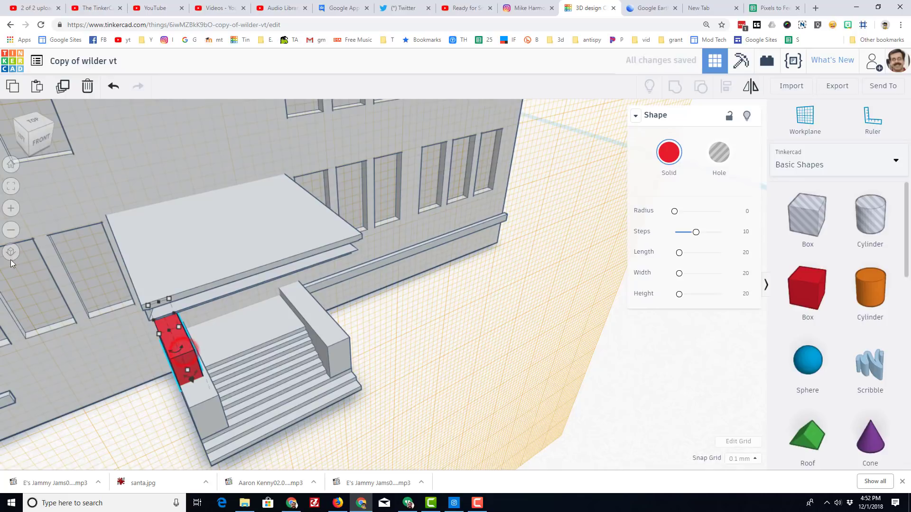
click(11, 185)
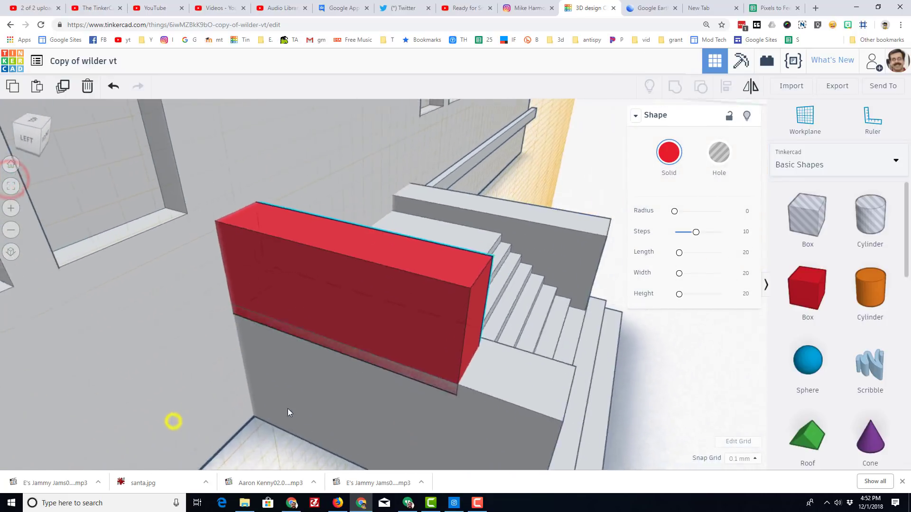
drag(215, 350, 215, 339)
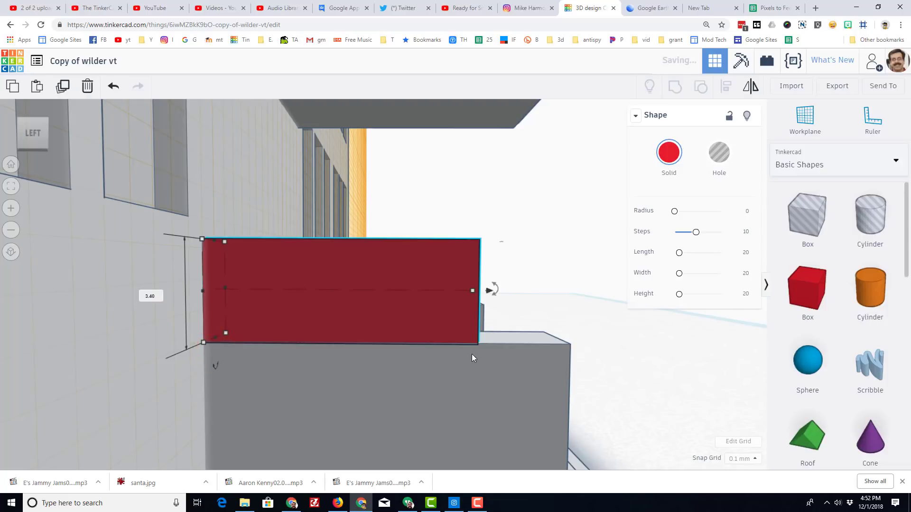
click(547, 300)
right_drag(588, 294, 465, 323)
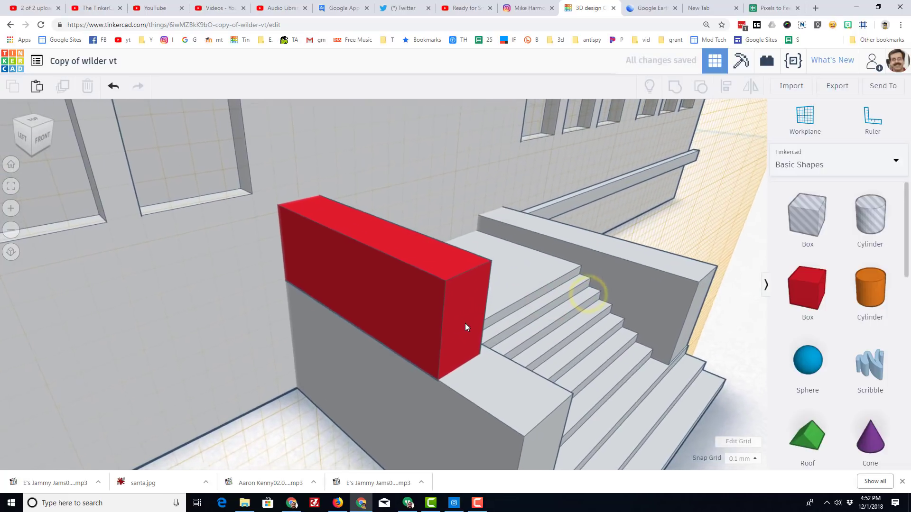
Place a working plane on the stair landing and select the red block
key(w)
click(505, 392)
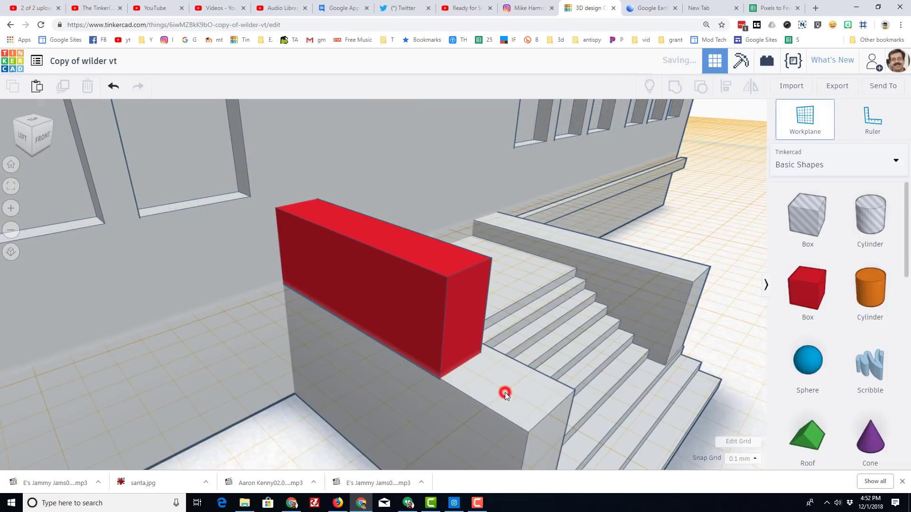
click(466, 340)
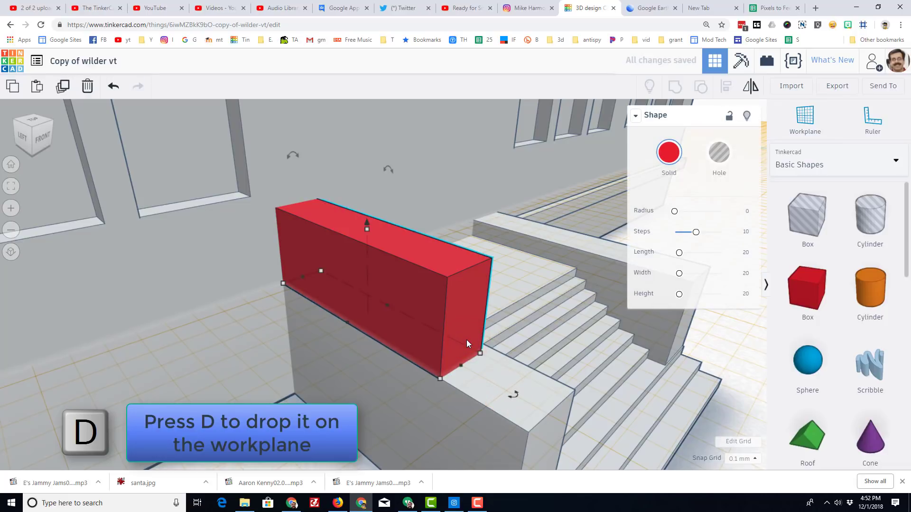
Drop the red box onto the left stair wall below it
key(d)
mouse_move(417, 411)
right_down()
mouse_move(212, 452)
mouse_move(240, 425)
mouse_move(430, 361)
right_up()
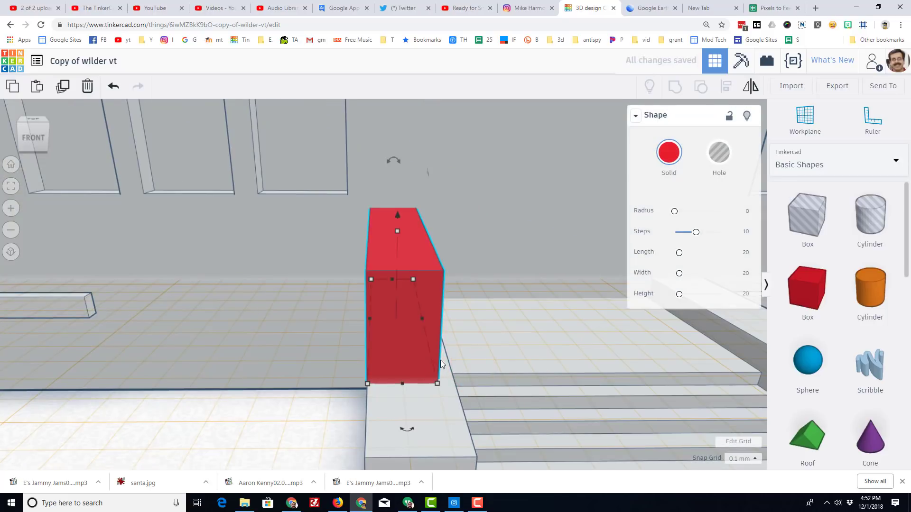
scroll(441, 360, down, 3)
right_drag(455, 343, 436, 342)
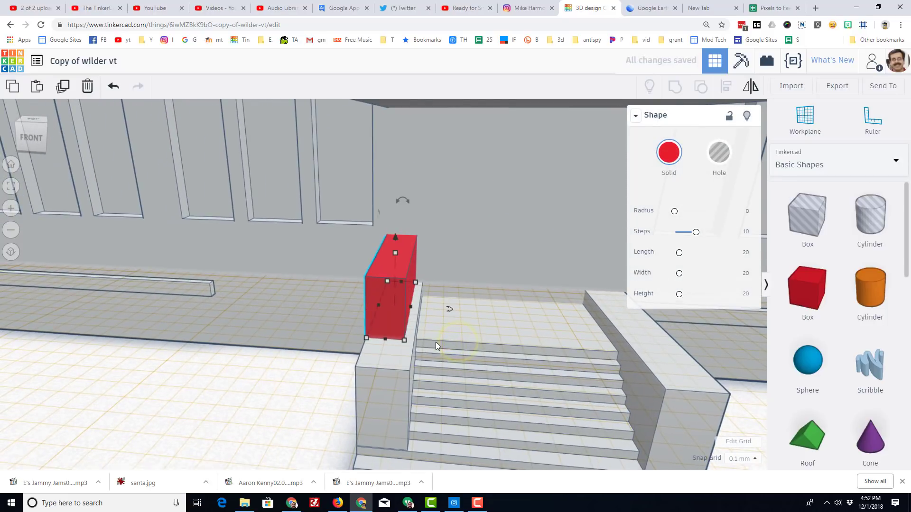
Duplicate the red box and move the copy onto the right stair wall
key(ctrl+d)
key(shift+Right)
key(shift+Right)
key(shift+Right)
key(shift+Right)
key(shift+Right)
key(shift+Right)
key(shift+Right)
key(shift+Right)
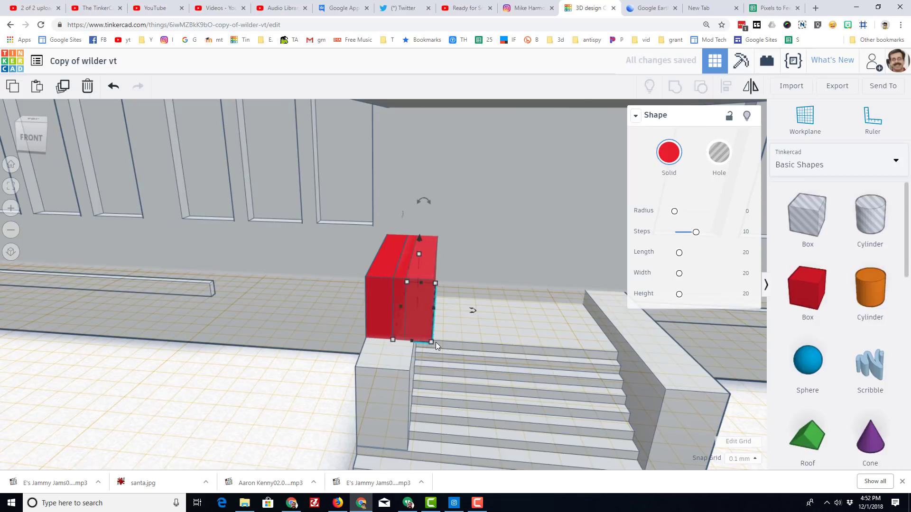
key(shift+Right)
key(shift+Right)
key(shift+Right)
key(shift+Right)
key(shift+Right)
key(shift+Right)
key(shift+Right)
key(shift+Right)
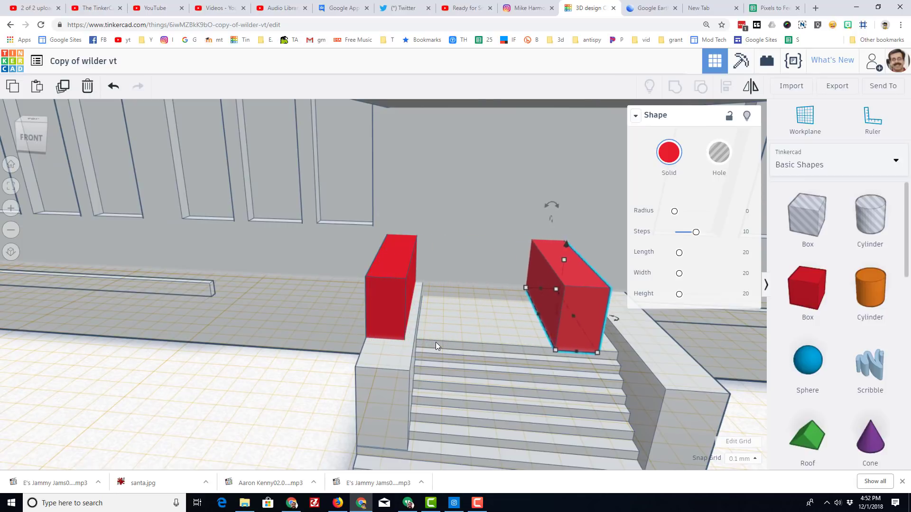
key(shift+Right)
key(shift+Right)
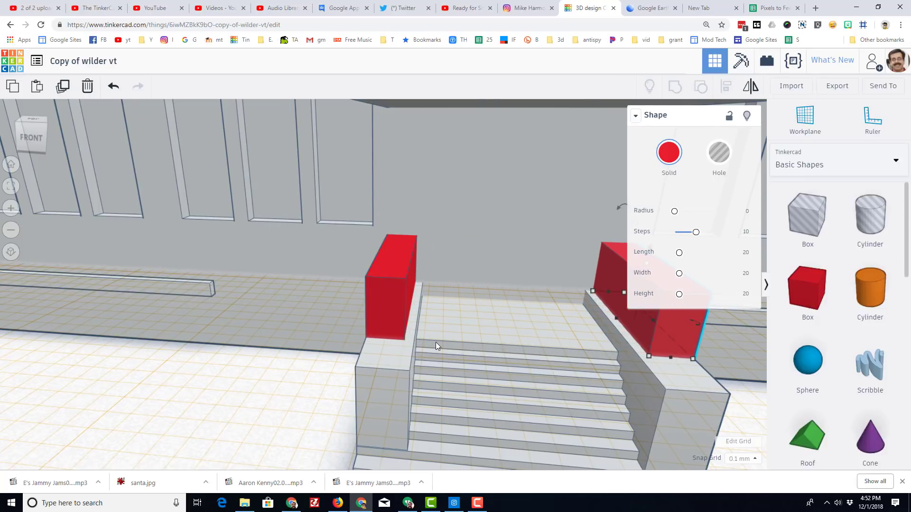
Group the gray staircase with the left red box
right_drag(736, 386, 510, 392)
right_drag(272, 315, 416, 378)
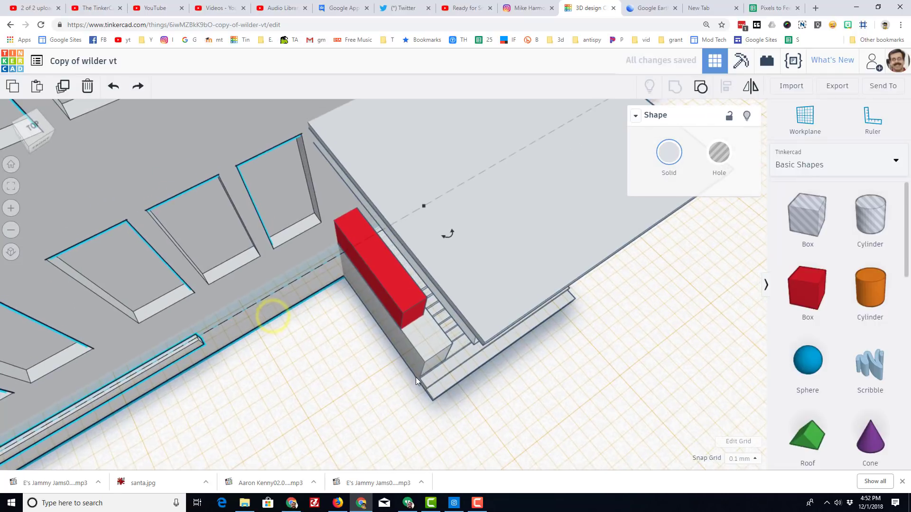
click(408, 376)
right_drag(259, 381, 403, 372)
click(423, 345)
shift+click(411, 284)
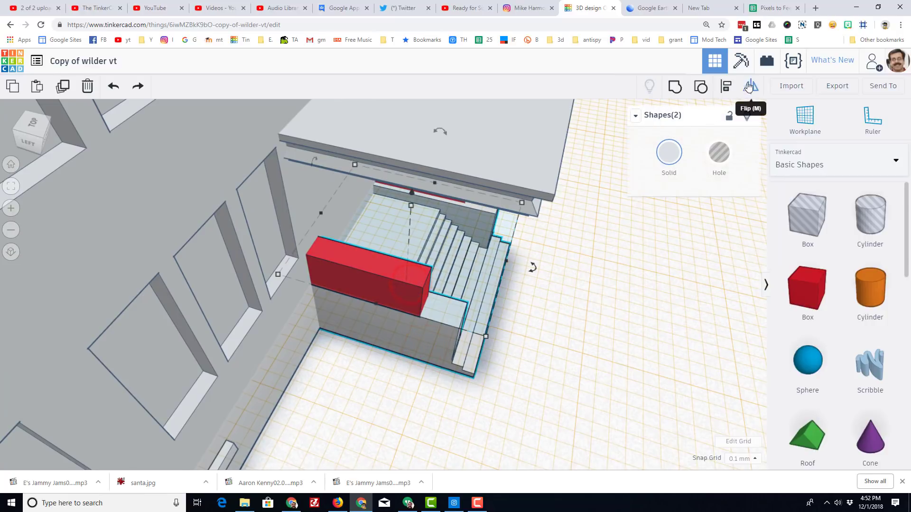
click(674, 97)
Align the right red box flush with the stair wall and group it into the staircase
right_drag(522, 370, 497, 422)
shift+click(499, 346)
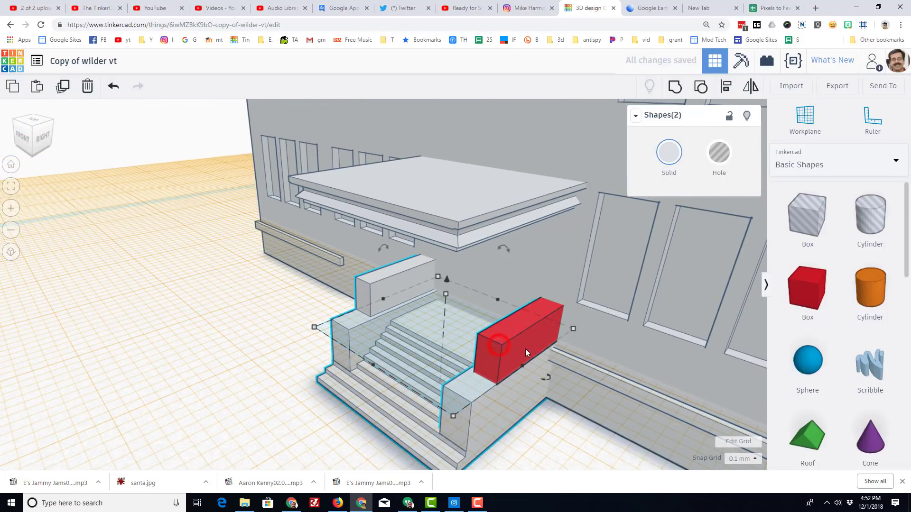
click(730, 90)
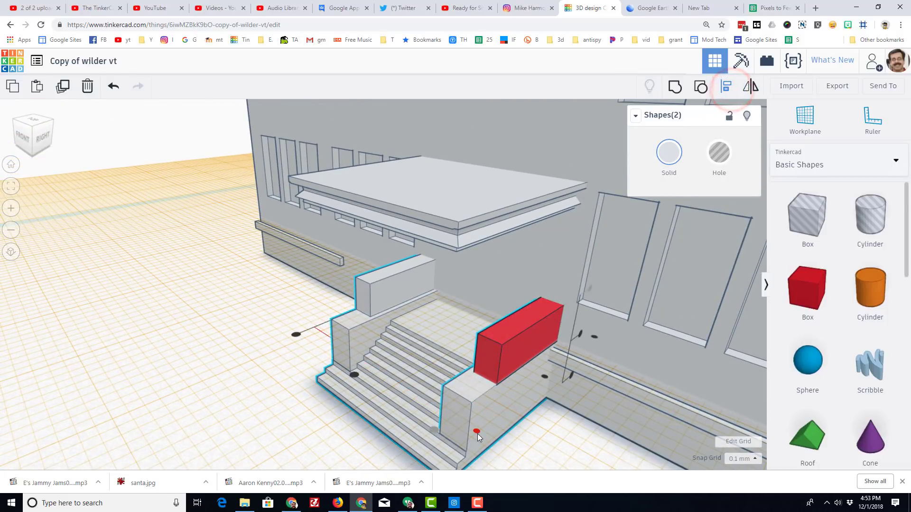
click(477, 433)
right_drag(420, 464, 538, 458)
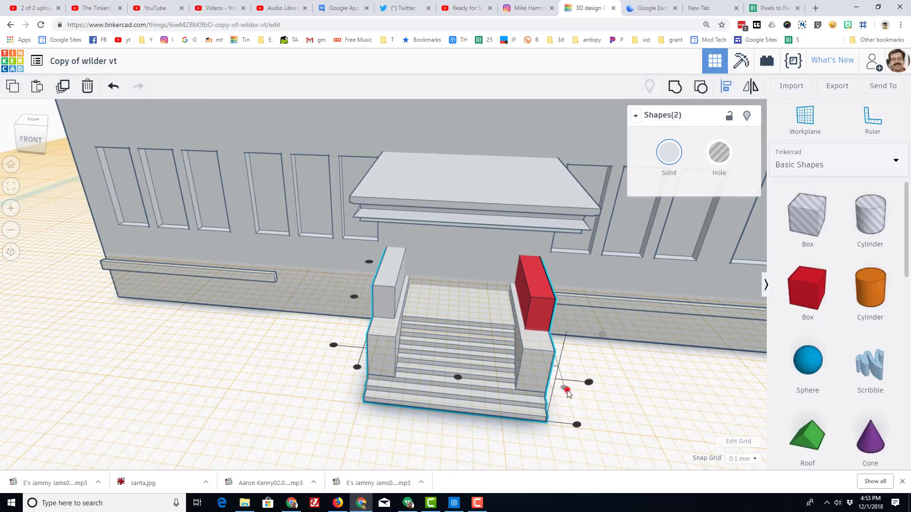
click(675, 88)
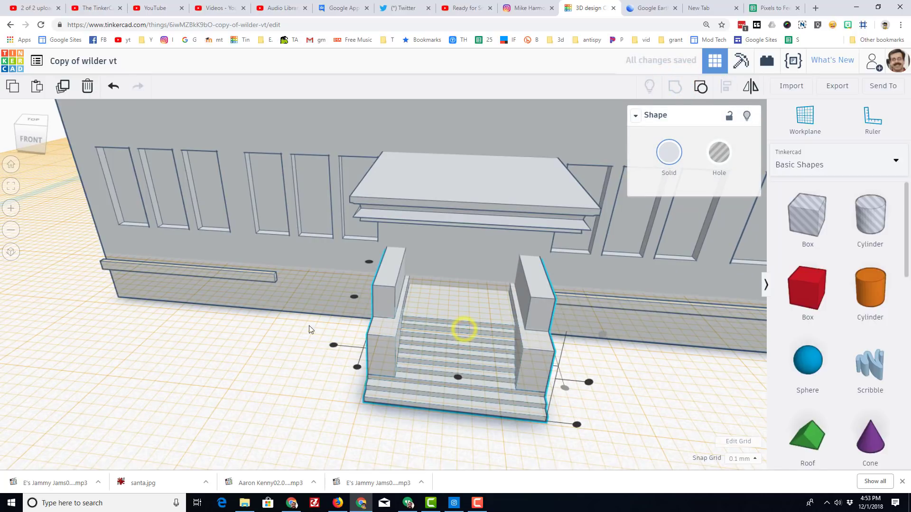
Set a workplane on top of the right pedestal and add a cylinder there
click(400, 416)
right_drag(613, 358, 438, 357)
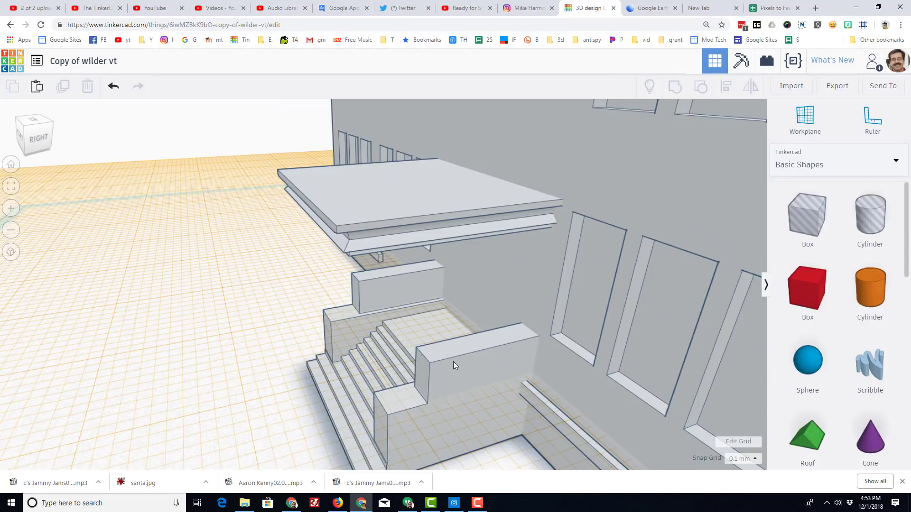
key(w)
click(436, 354)
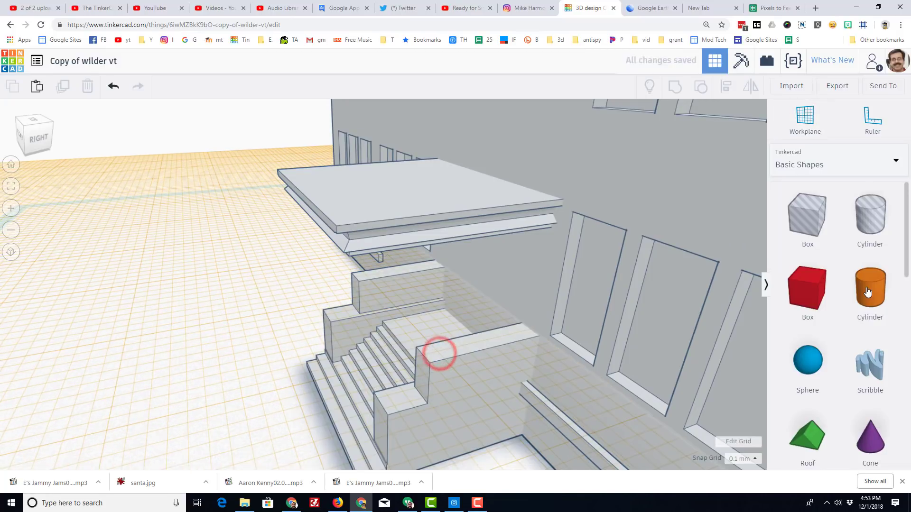
drag(870, 289, 504, 359)
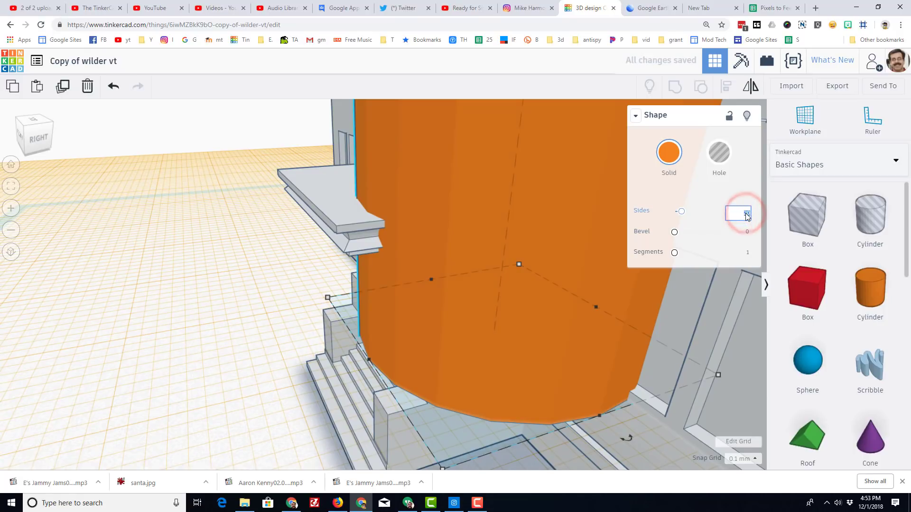
Make the cylinder smooth with 64 sides and resize it with the corner handle to 8.80
drag(747, 218, 737, 217)
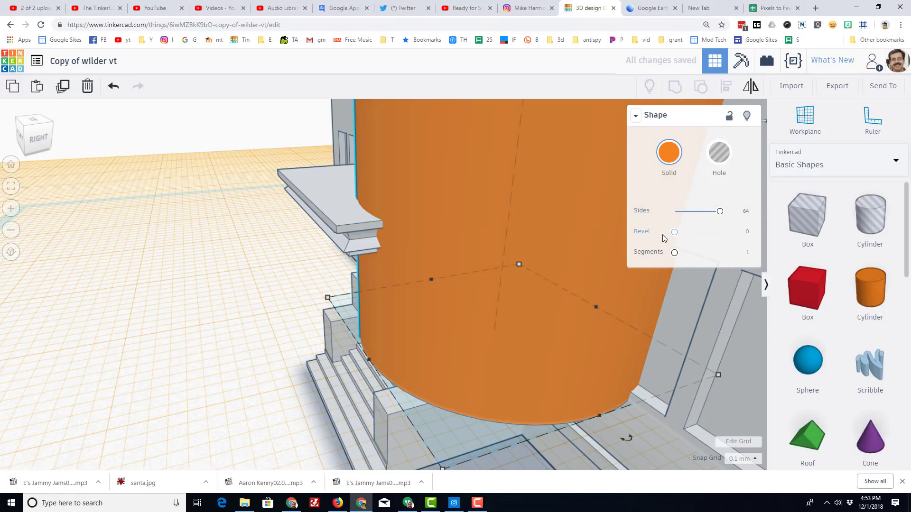
mouse_move(718, 375)
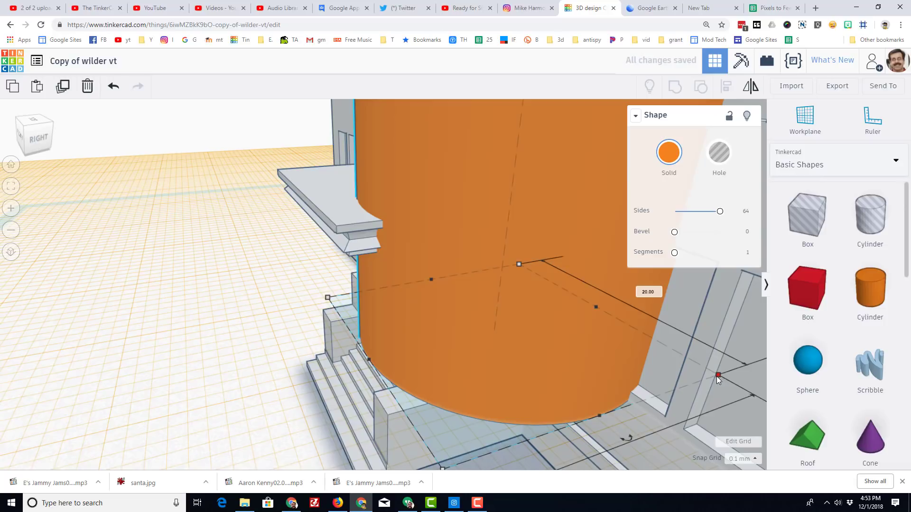
drag(716, 376, 436, 240)
right_drag(376, 310, 551, 307)
right_drag(488, 309, 569, 290)
right_drag(570, 293, 448, 295)
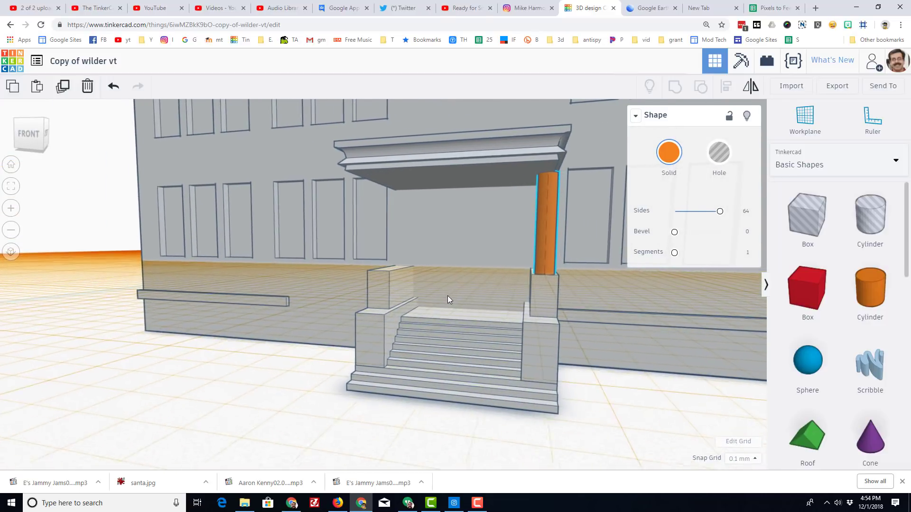
Change the orange column's colour to white
click(602, 302)
right_drag(605, 346, 473, 288)
click(506, 290)
click(661, 154)
click(847, 236)
Thin the column to 1.10 across and stretch it up to meet the canopy
right_drag(549, 338, 562, 315)
scroll(541, 288, up, 3)
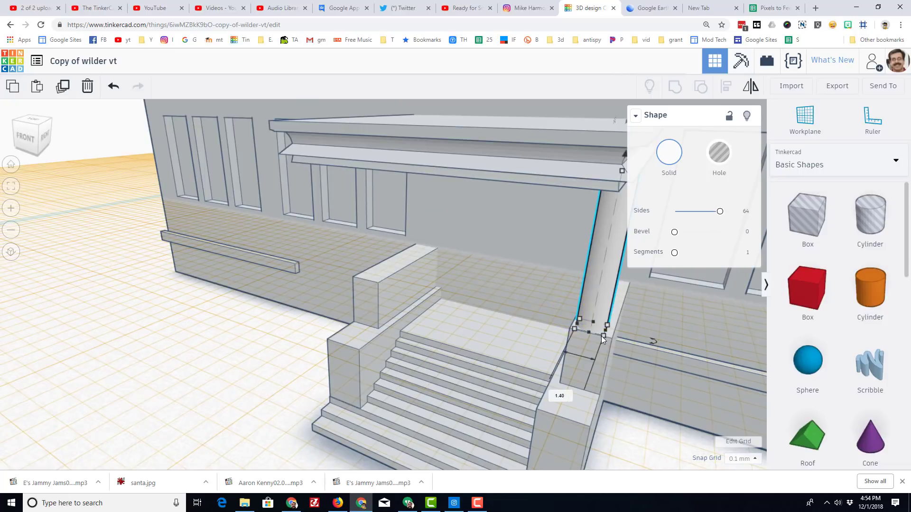
drag(602, 335, 599, 332)
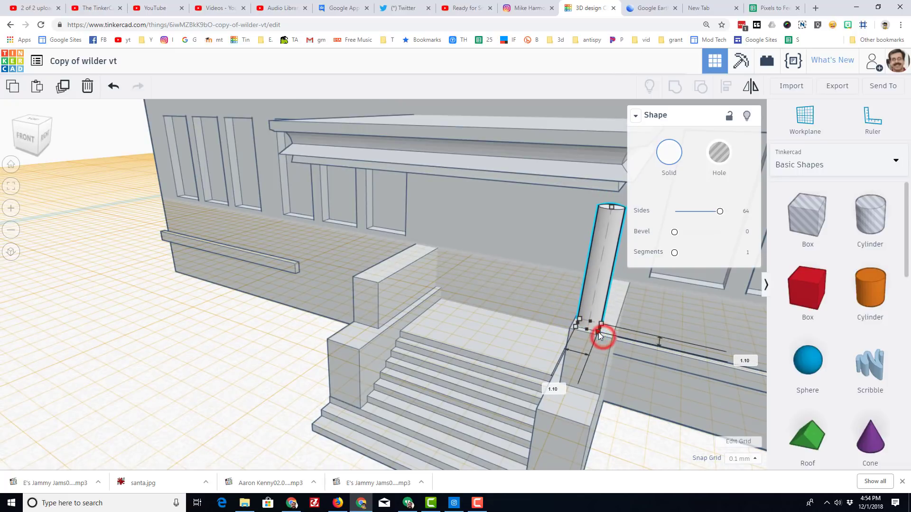
drag(612, 207, 617, 182)
scroll(588, 295, down, 2)
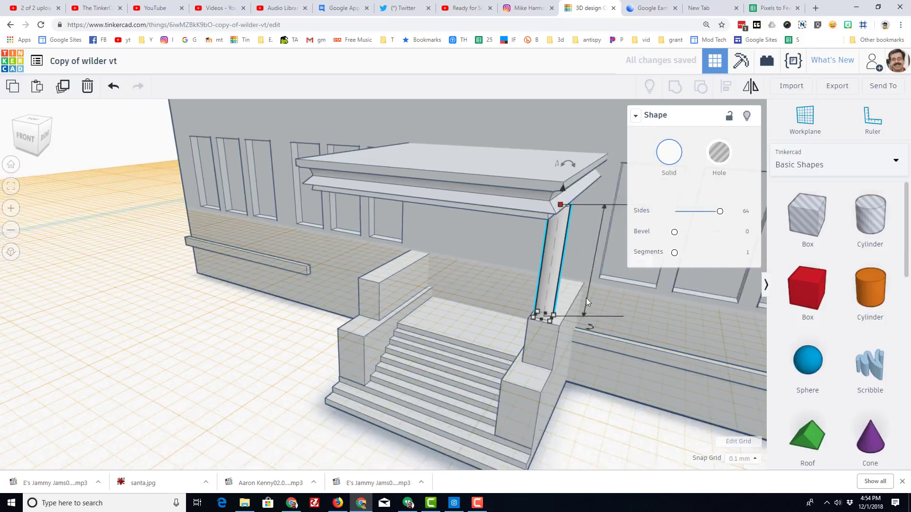
right_drag(576, 298, 441, 257)
click(391, 178)
right_drag(308, 232, 483, 232)
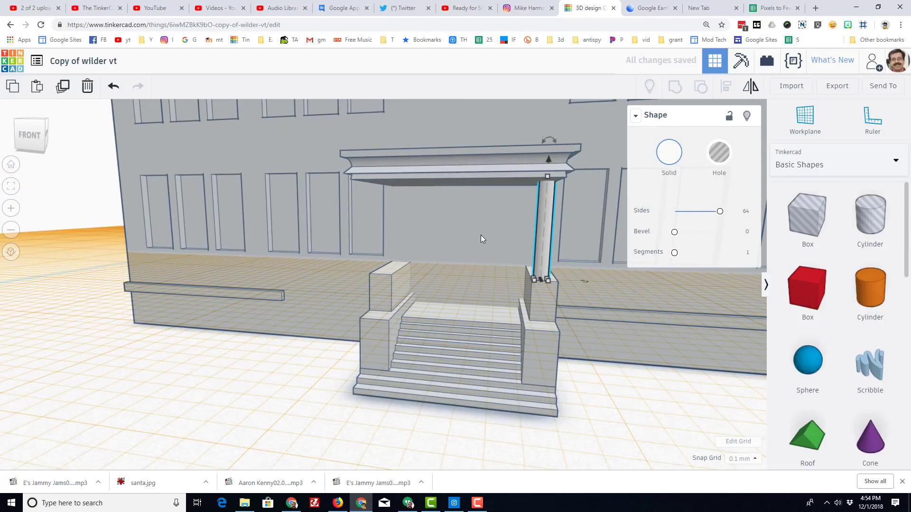
Set the snap grid to 1.0 mm and place a duplicate column on the left pedestal
click(740, 459)
key(ctrl+d)
key(Left)
key(Left)
key(Left)
key(Left)
key(Left)
key(Left)
key(Left)
key(Left)
key(Left)
key(Left)
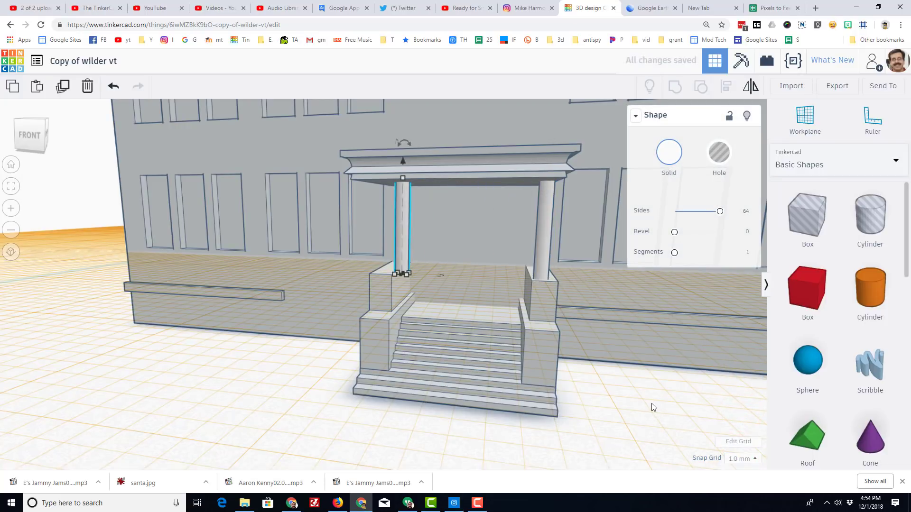
key(shift+Left)
key(shift+Left)
scroll(381, 294, up, 2)
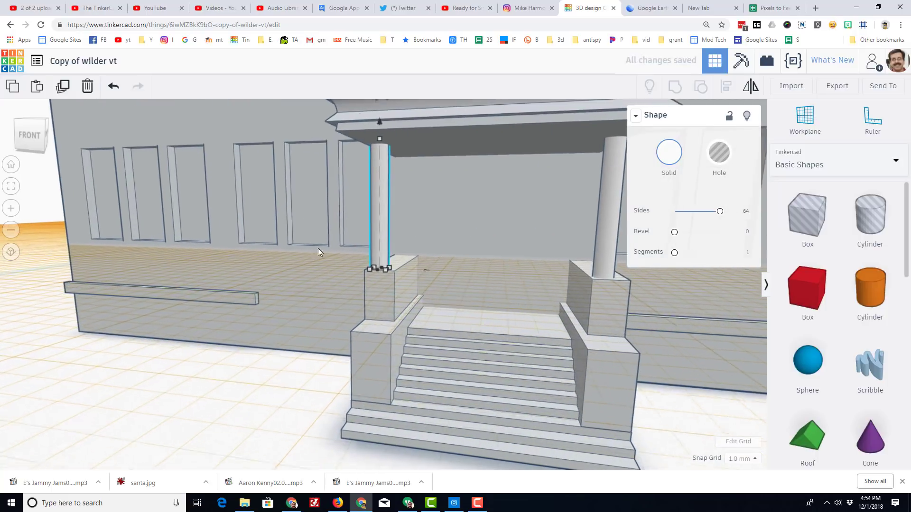
scroll(371, 261, up, 5)
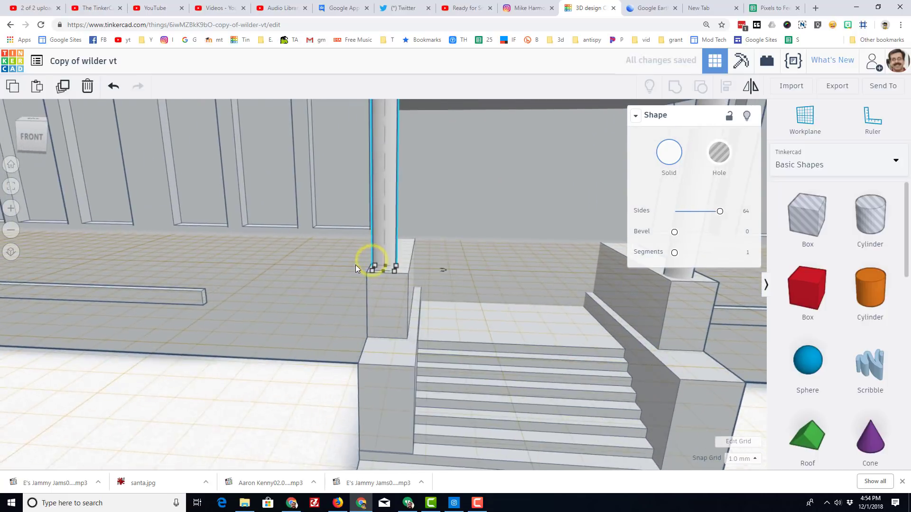
scroll(354, 268, down, 5)
right_drag(441, 257, 424, 279)
scroll(424, 275, down, 3)
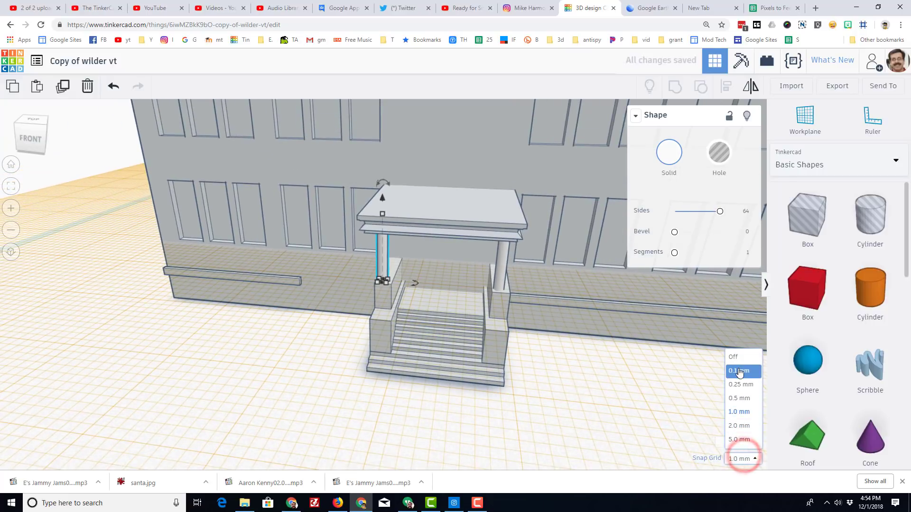
scroll(373, 298, up, 3)
right_drag(371, 296, 385, 294)
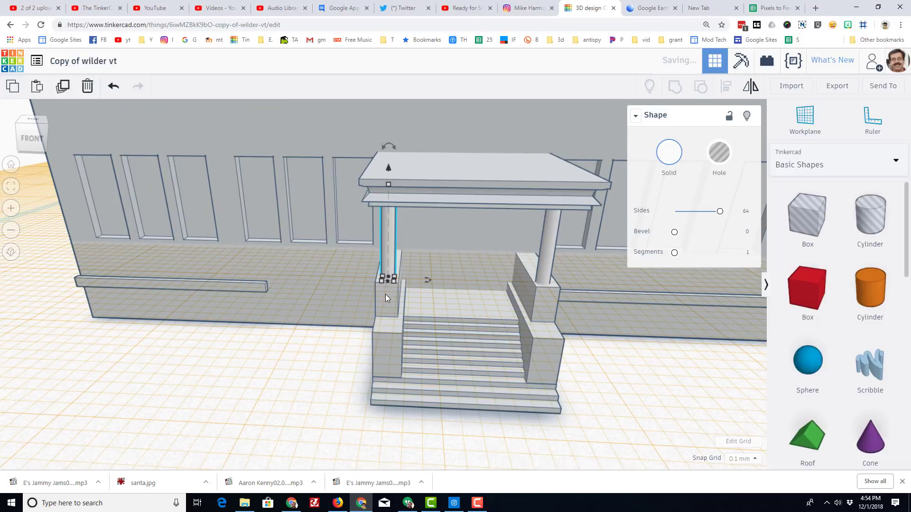
scroll(382, 299, down, 3)
right_drag(223, 380, 521, 348)
scroll(283, 350, down, 3)
scroll(332, 328, up, 3)
right_drag(328, 327, 559, 335)
scroll(402, 371, up, 2)
right_drag(465, 245, 593, 361)
scroll(352, 248, down, 2)
right_drag(528, 368, 456, 358)
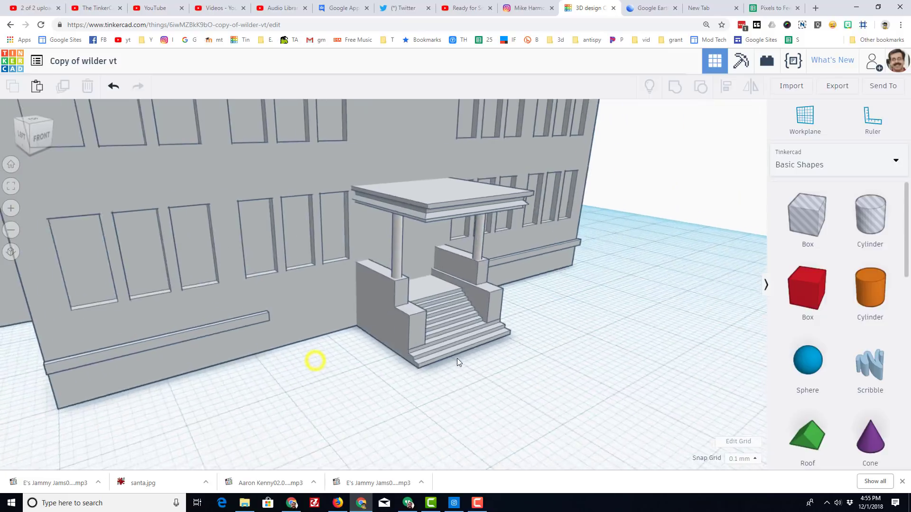